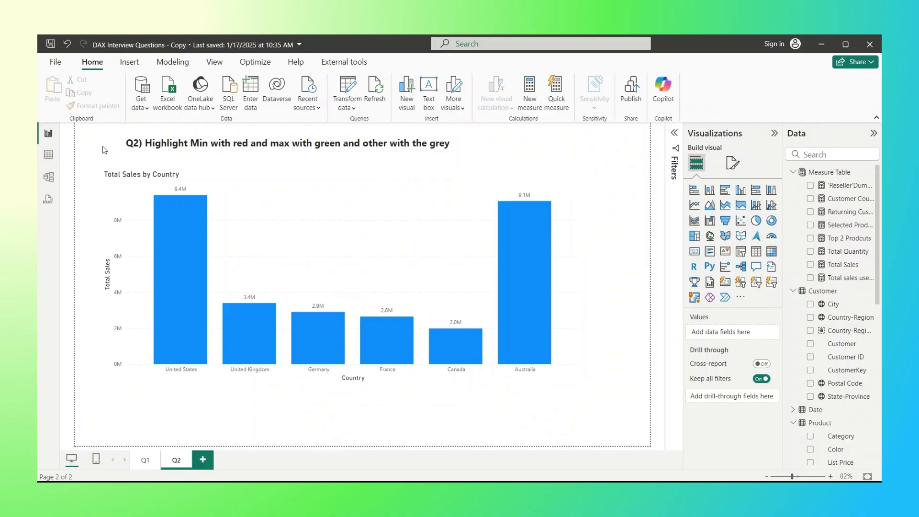
Inspect each country's sales in the Total Sales by Country column chart
click(328, 181)
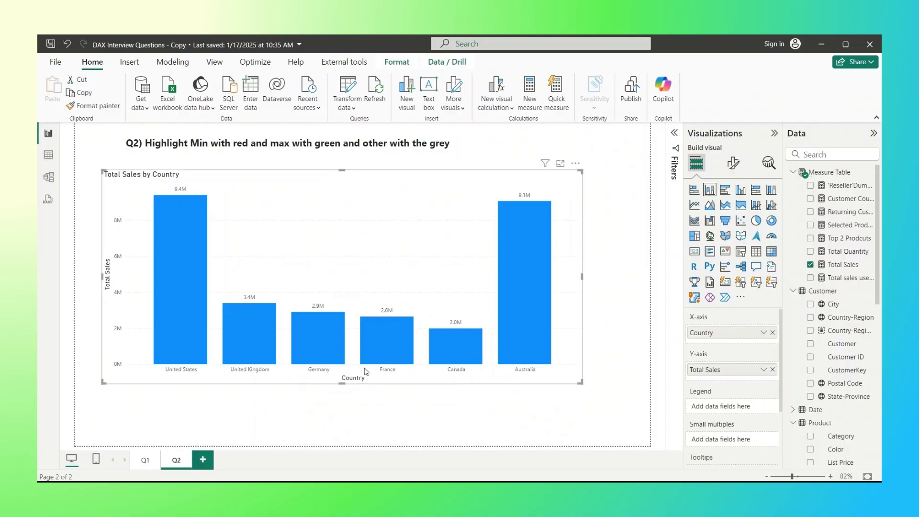
click(302, 424)
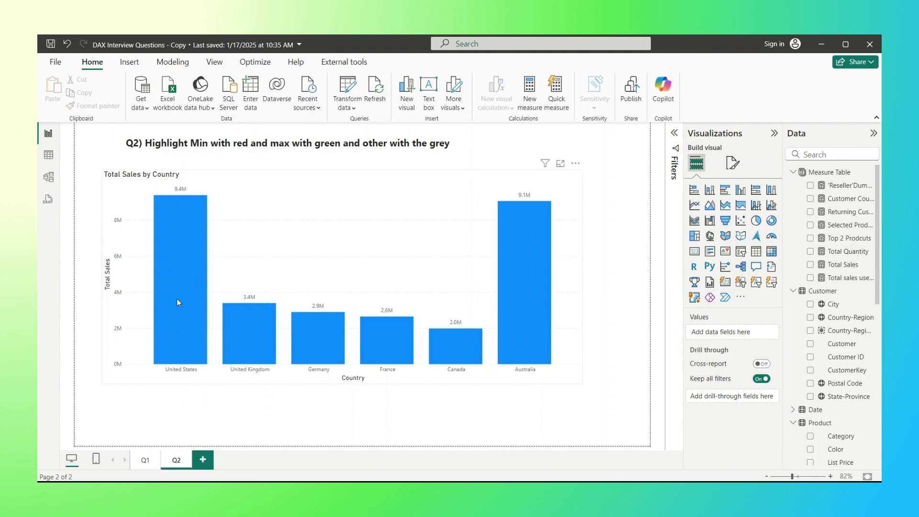
mouse_move(454, 363)
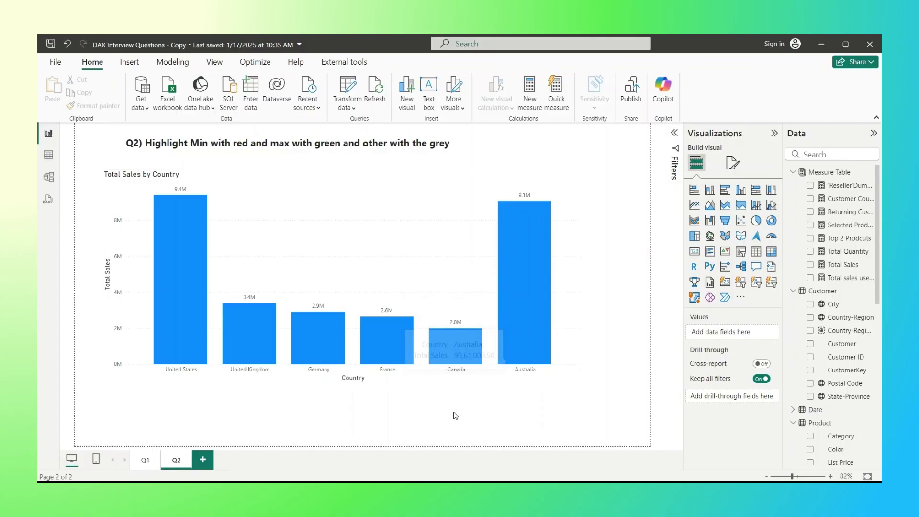
mouse_move(172, 251)
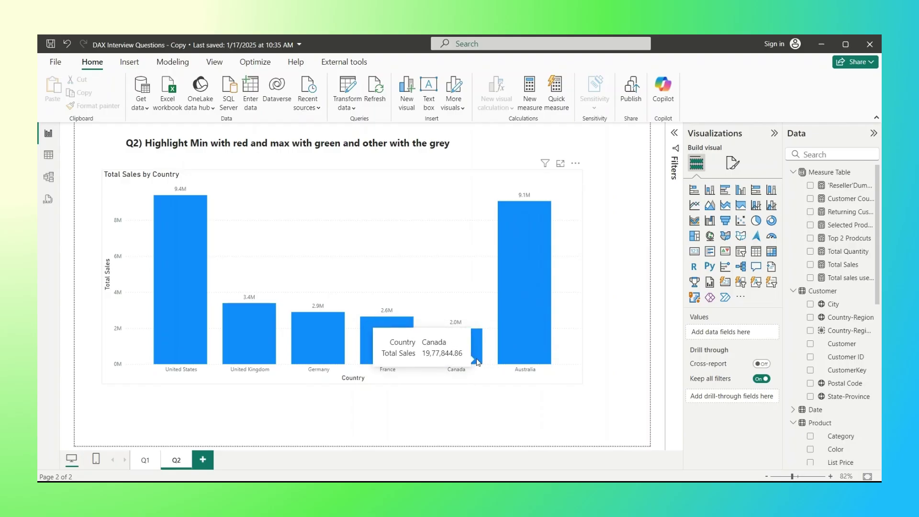
mouse_move(257, 320)
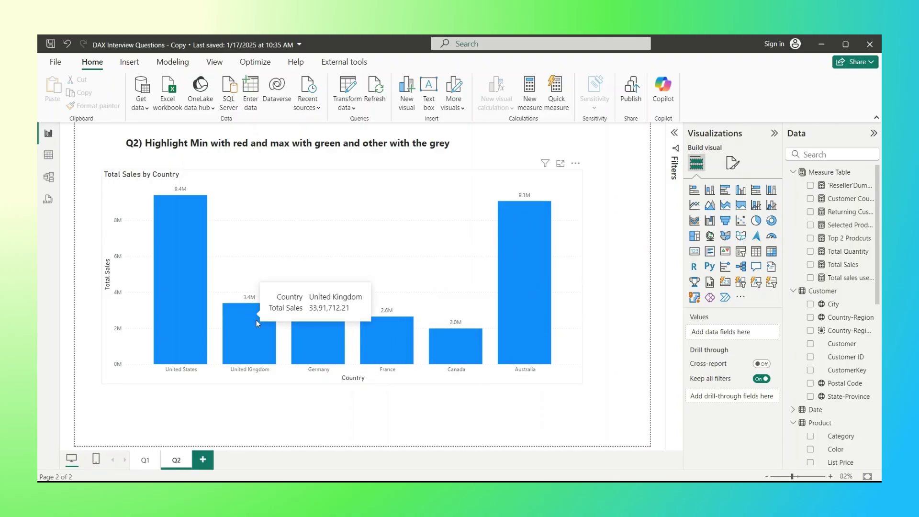
mouse_move(535, 306)
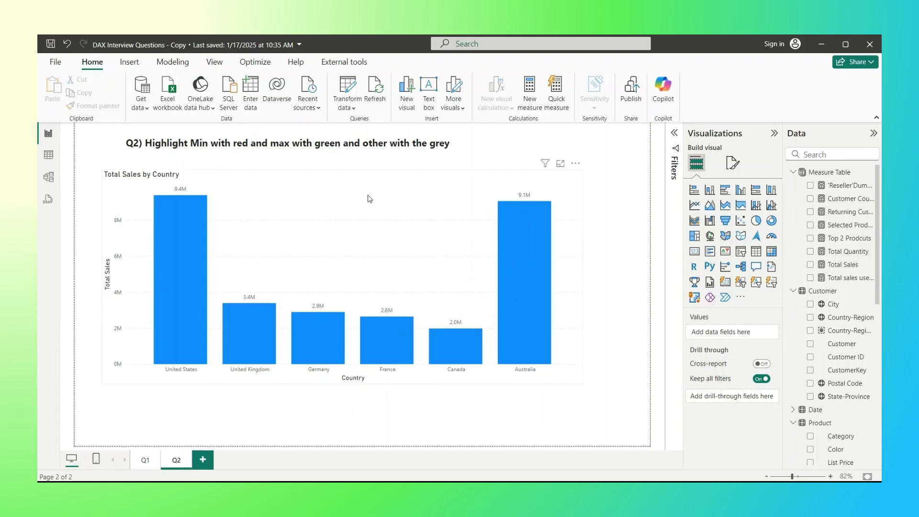
Convert the Total Sales by Country column chart to a table and check its Country and Total Sales fields
click(355, 199)
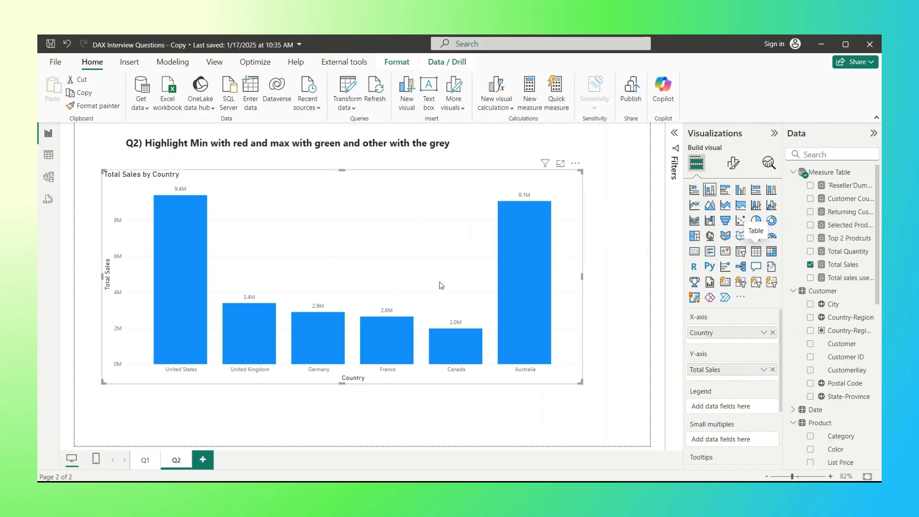
click(756, 251)
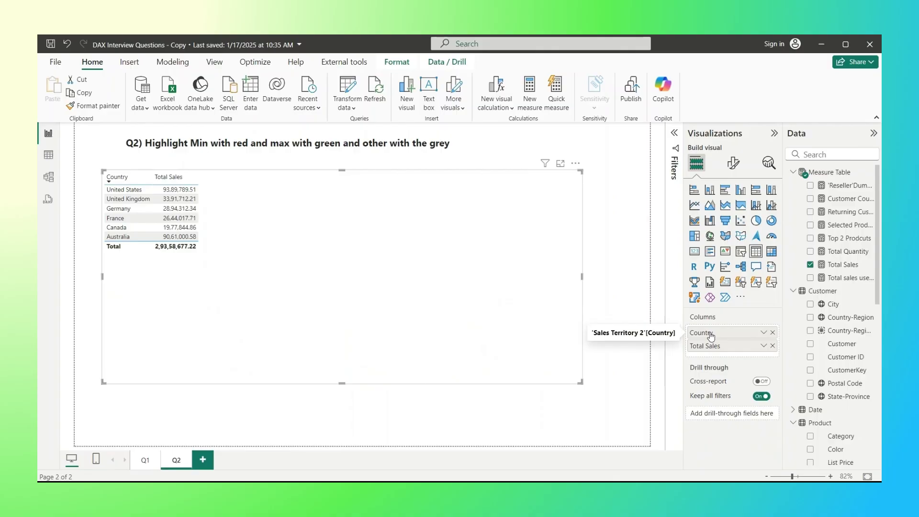
scroll(806, 408, down, 6)
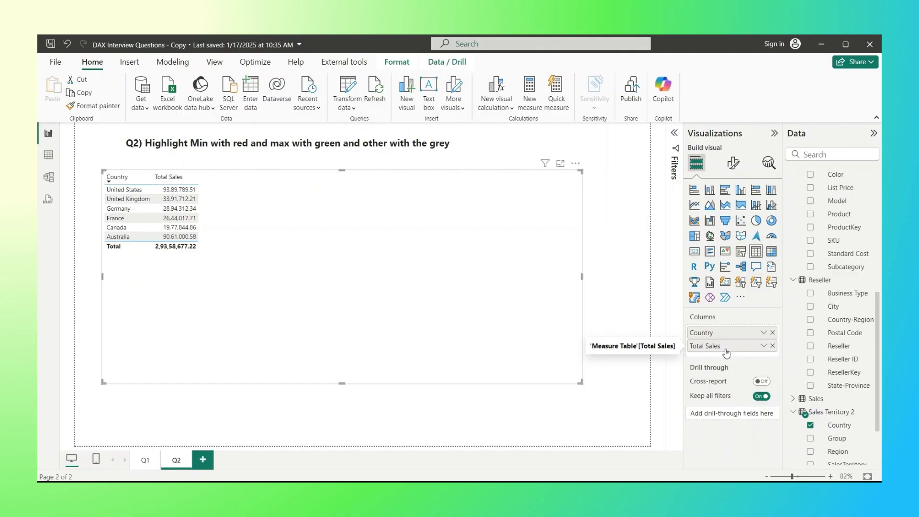
click(618, 306)
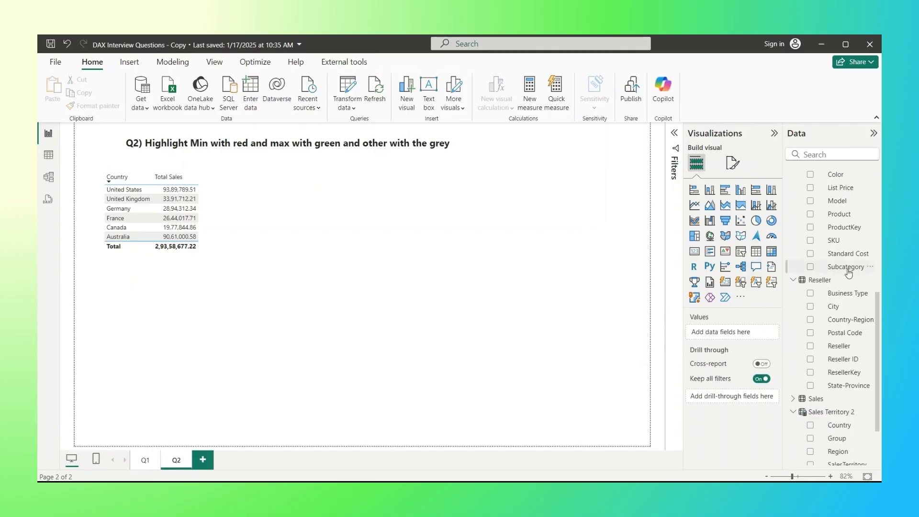
click(443, 323)
Create a new measure named CF in the Measure Table and start its formula on a new line
scroll(825, 187, up, 2)
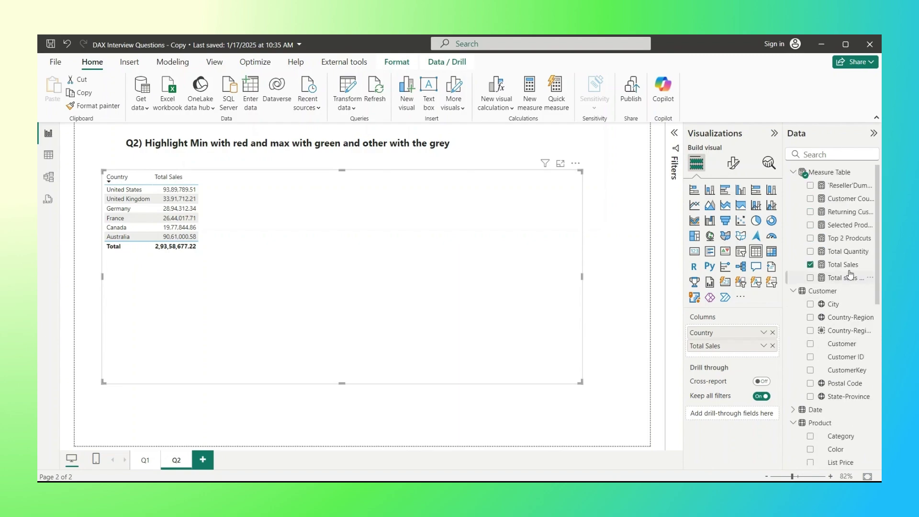
right_click(819, 172)
click(299, 308)
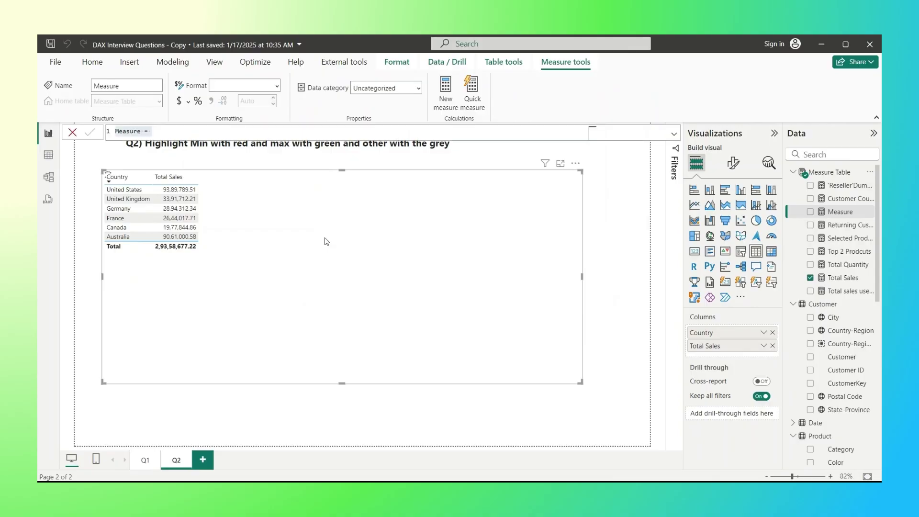
text(C)
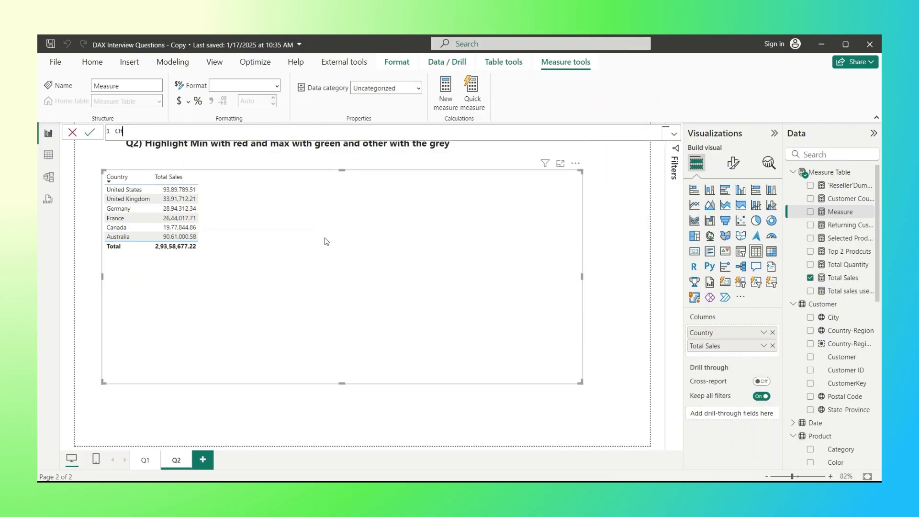
text(F =)
key(shift+Return)
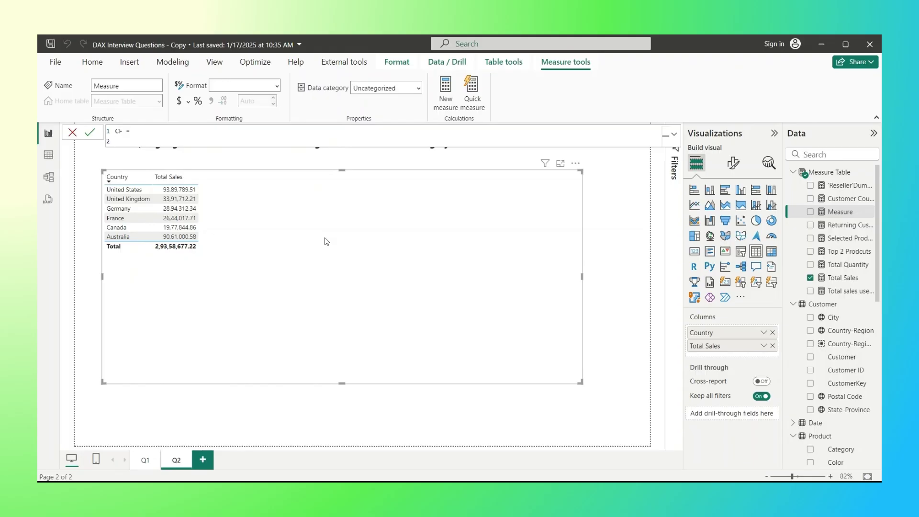
Declare a Max_Sales variable in the CF measure that starts with the MAXX function
text(VAR)
text(Max_Sales =)
text(Max)
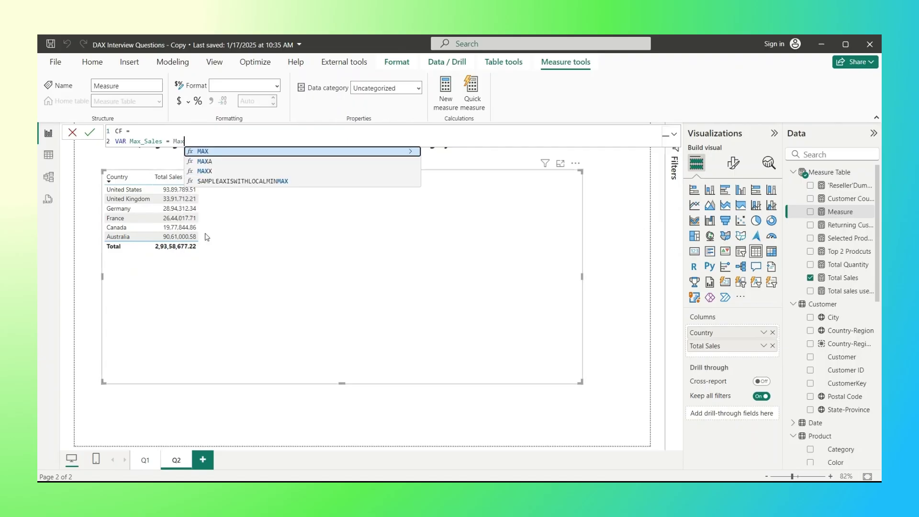
click(218, 178)
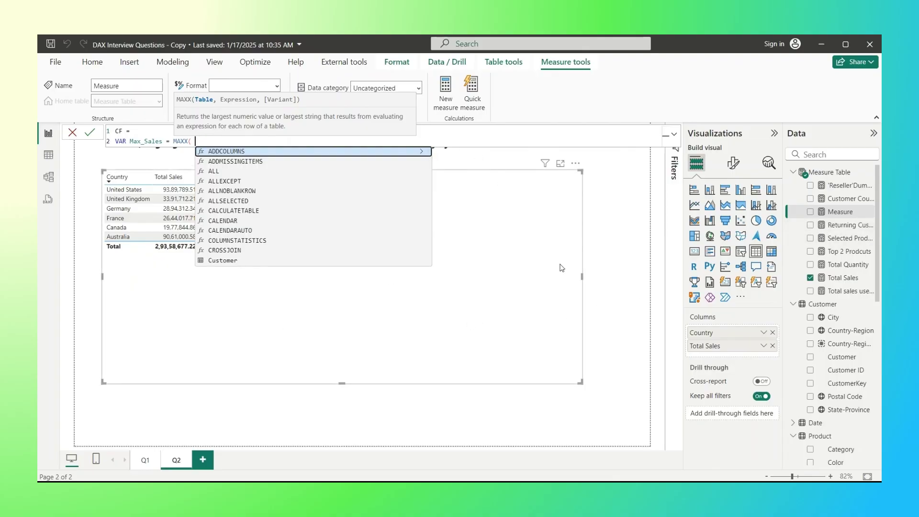
click(621, 241)
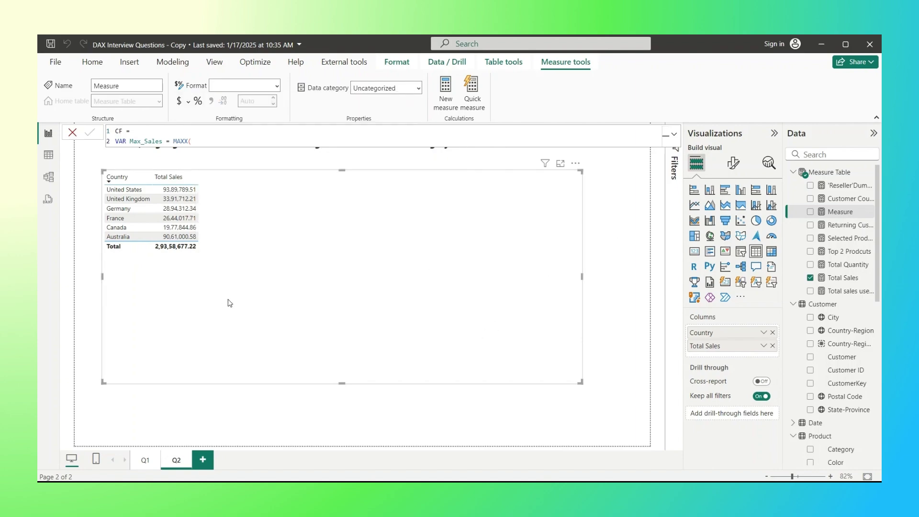
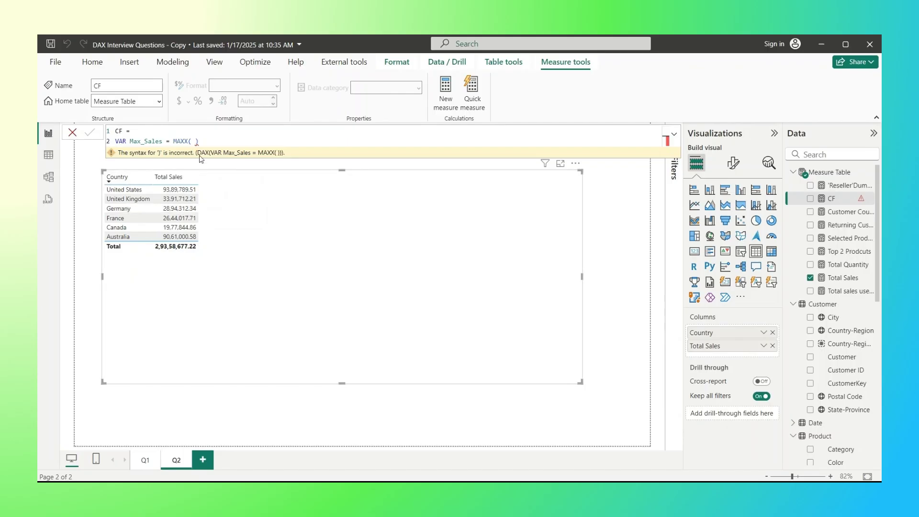
key(BackSpace)
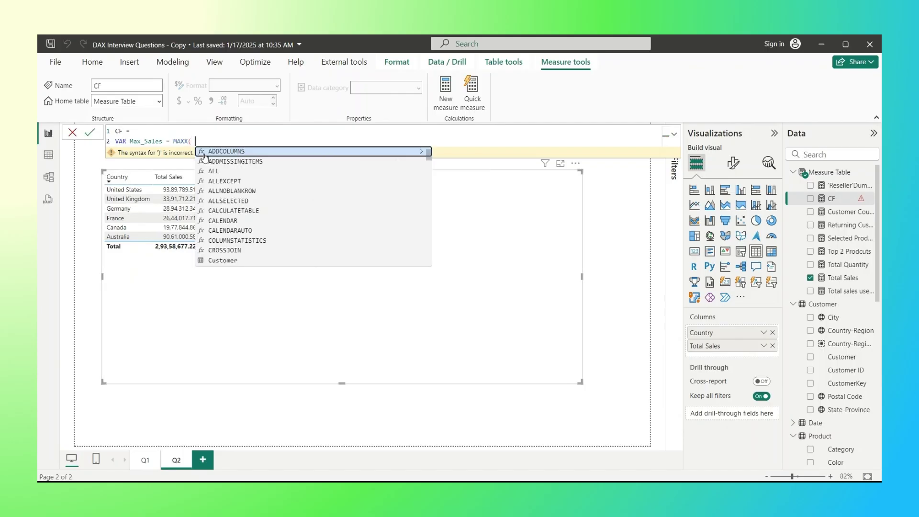
Set the table argument of MAXX to ALL( 'Sales Territory 2'[Country] )
text(All)
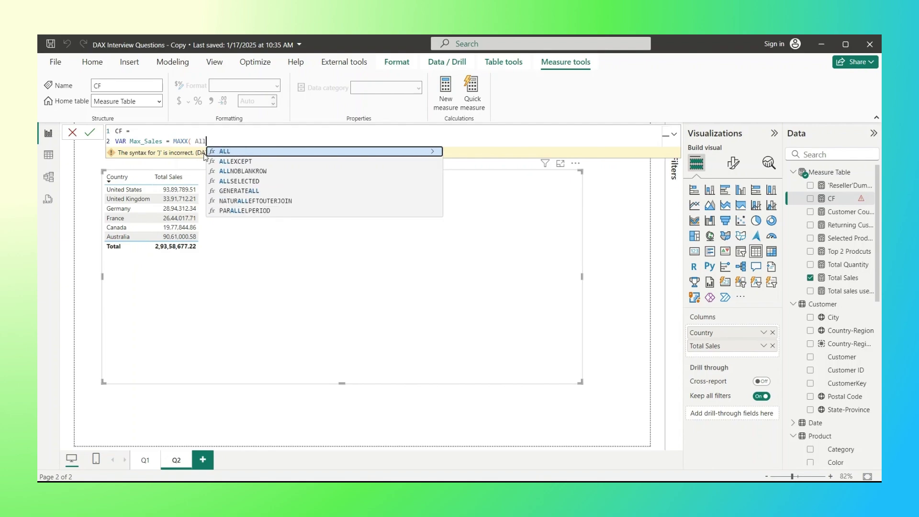
click(249, 152)
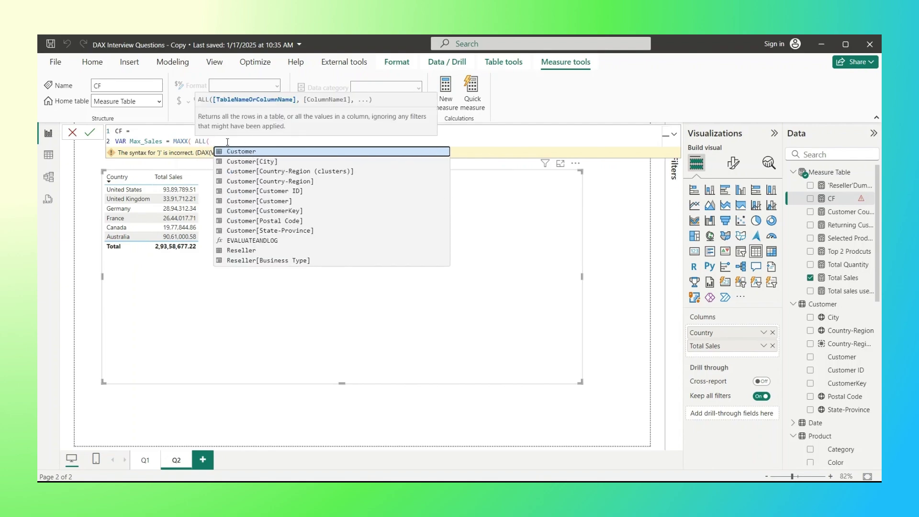
text(Coun)
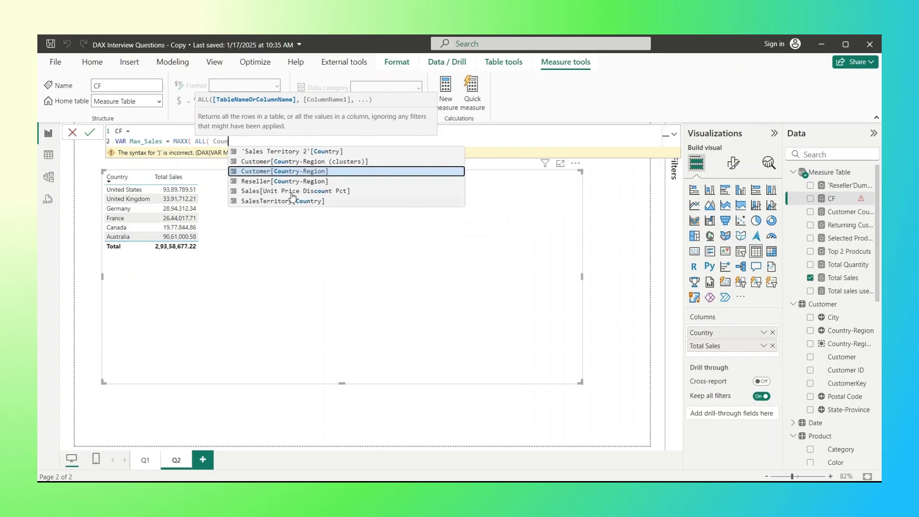
click(301, 152)
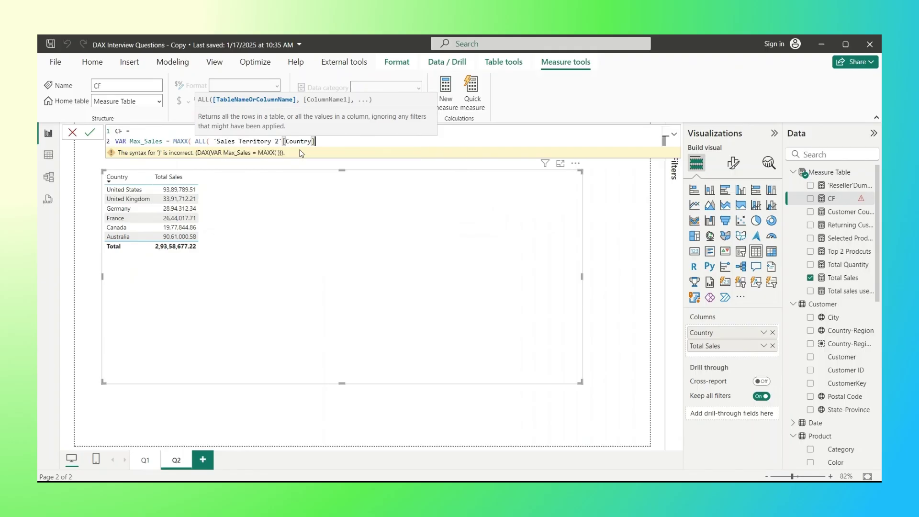
text())
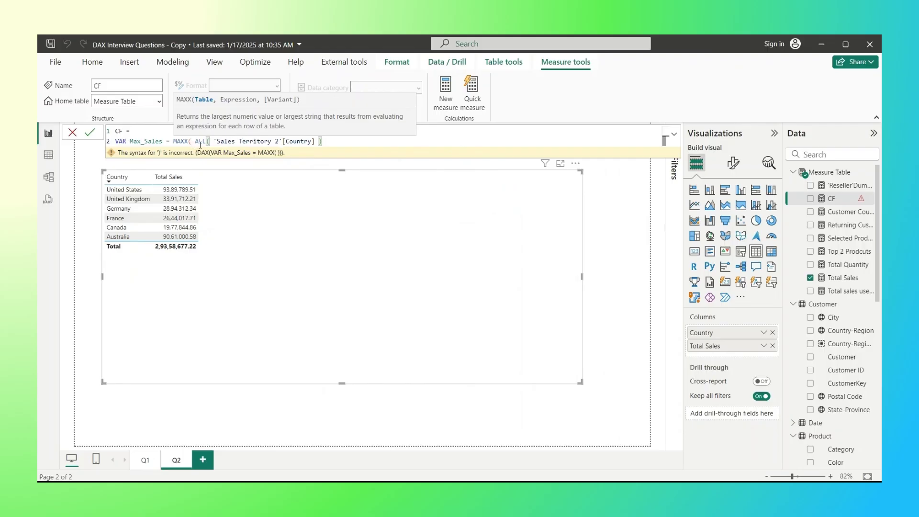
text(, )
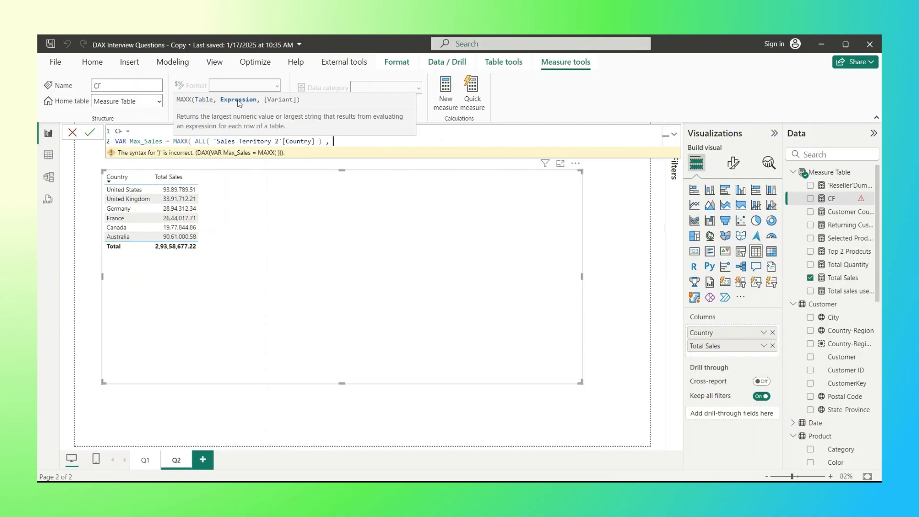
Set the MAXX expression to the [Total Sales] measure, close the function and begin a new formula line
text(Tot)
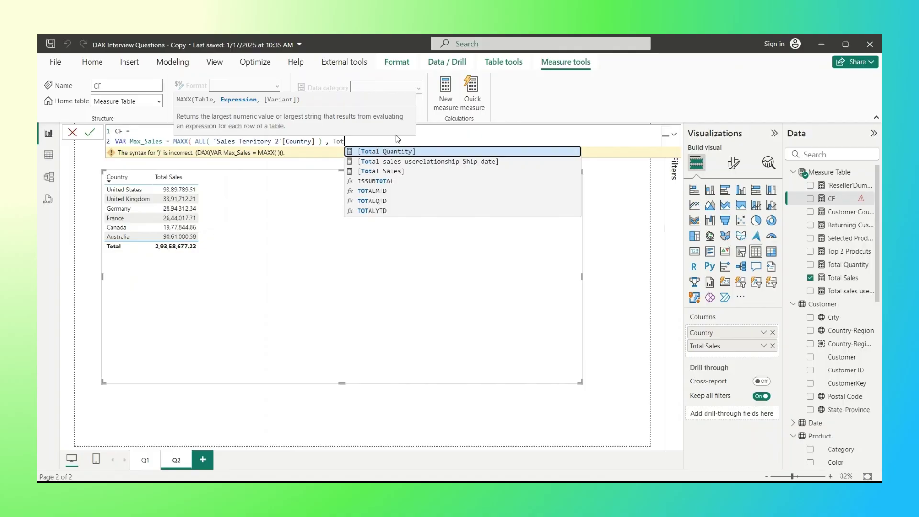
click(383, 171)
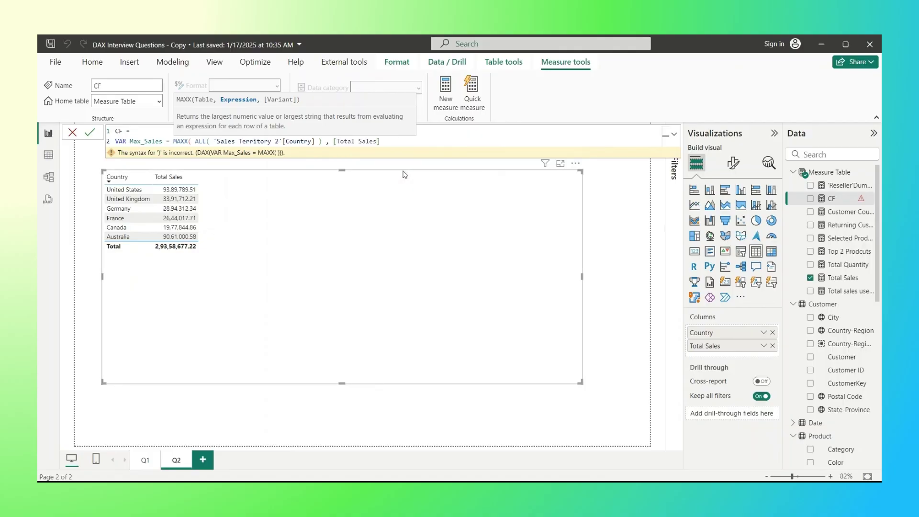
text())
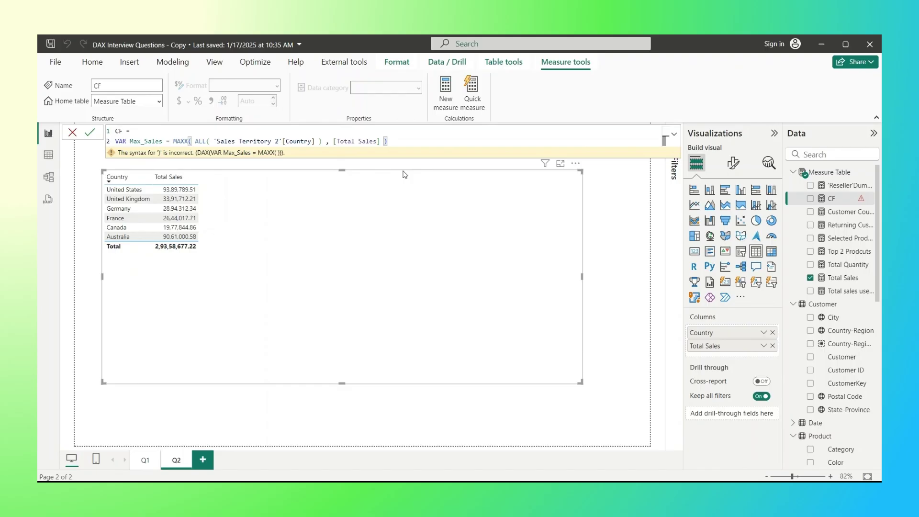
key(shift+Return)
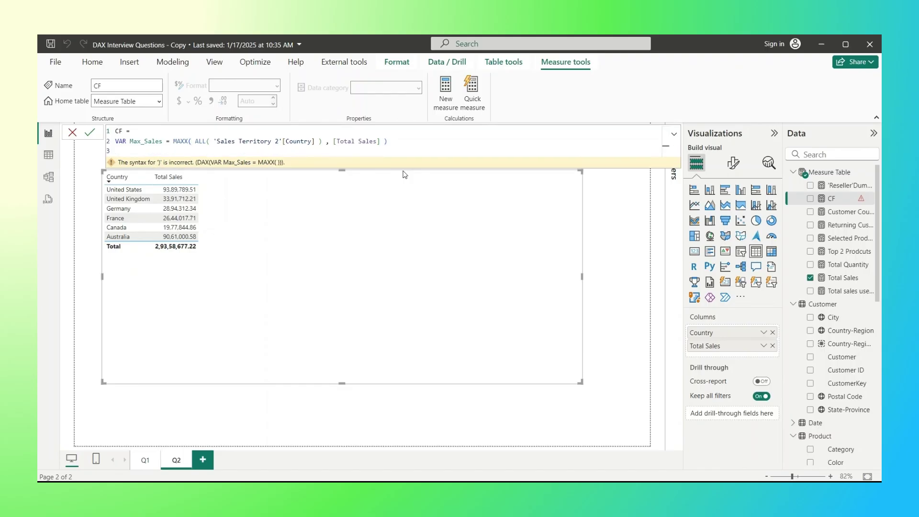
Return Max_Sales from the CF measure and add CF as a column of the country sales table
text(RETURN M)
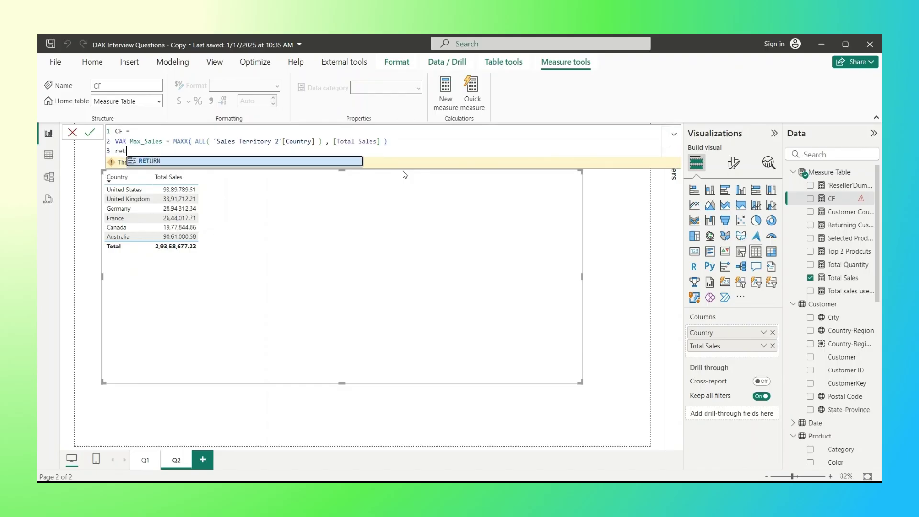
text(ax)
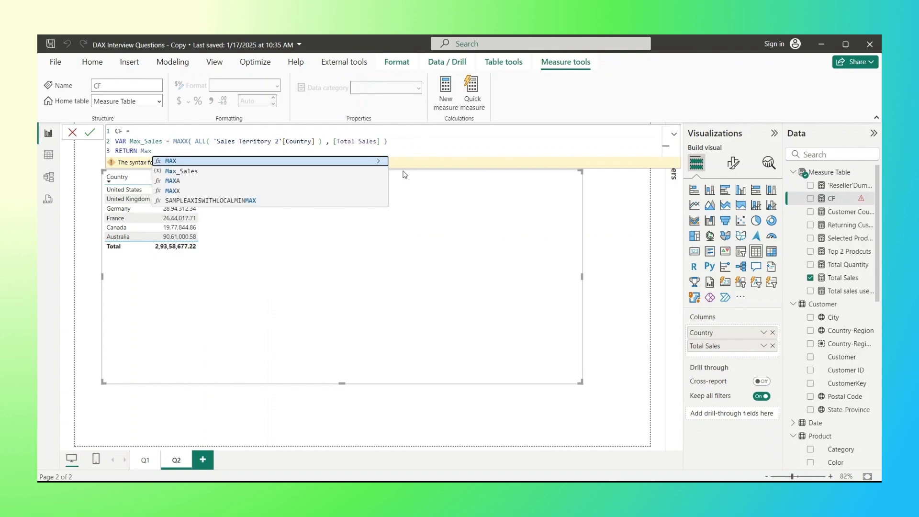
click(219, 172)
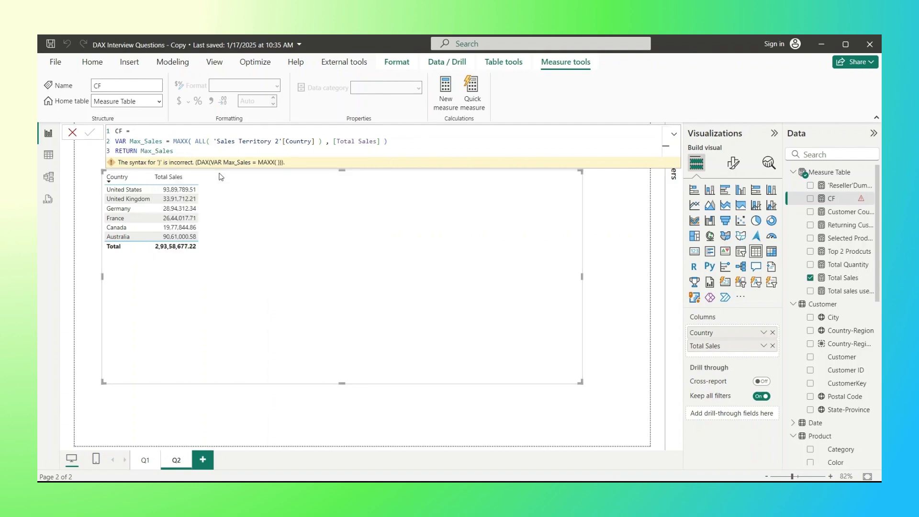
key(Return)
drag(831, 198, 254, 278)
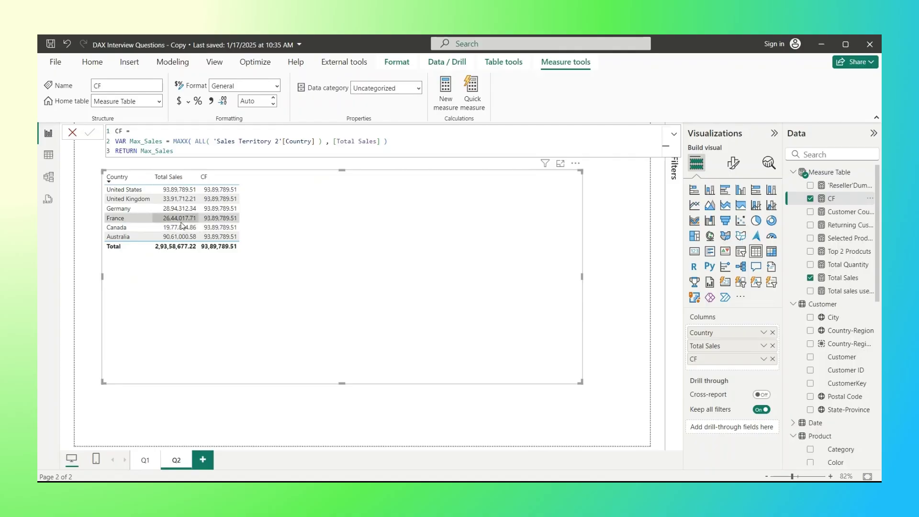
Replace the RETURN line of the CF measure with a Min_Sales variable holding a copy of the Max_Sales MAXX expression
drag(174, 151, 119, 151)
text(VAR)
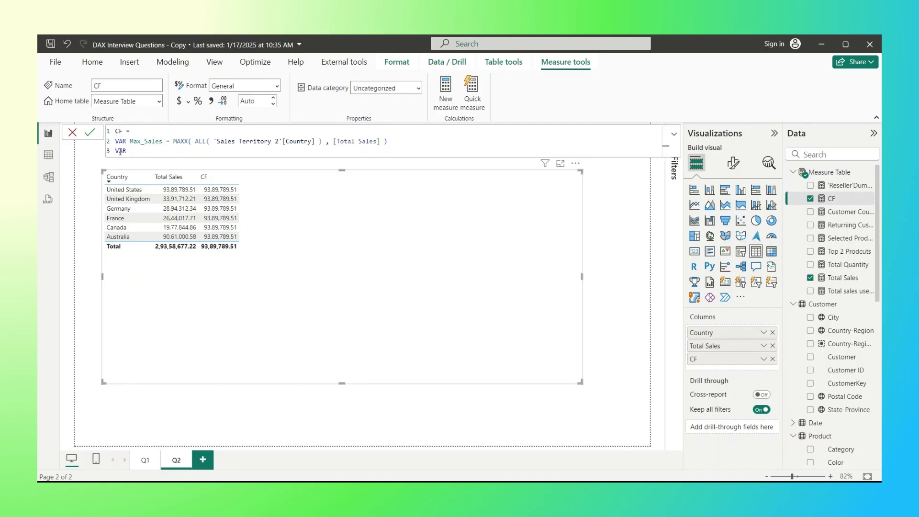
text(Min_Sales =)
drag(389, 141, 176, 143)
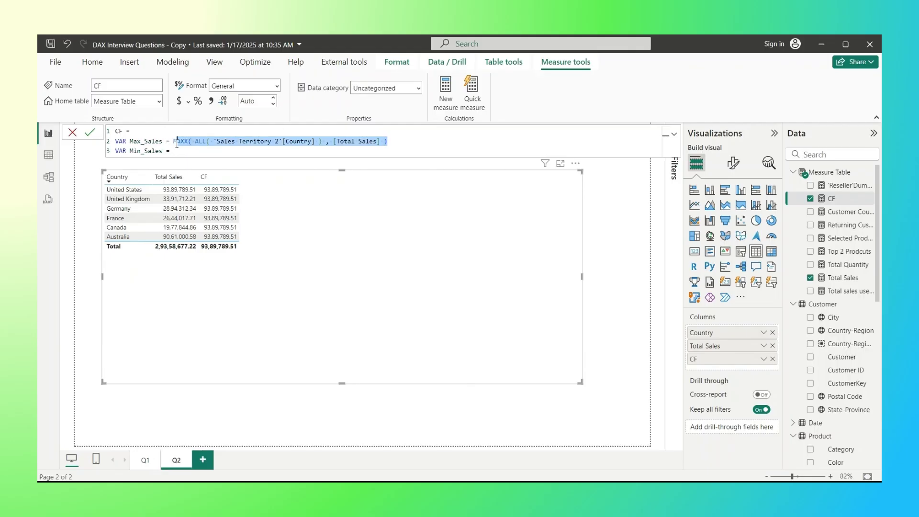
key(ctrl+c)
click(175, 149)
key(ctrl+v)
Change the function in the Min_Sales variable from MAXX to MINX
click(191, 151)
key(BackSpace)
key(BackSpace)
key(BackSpace)
text(In)
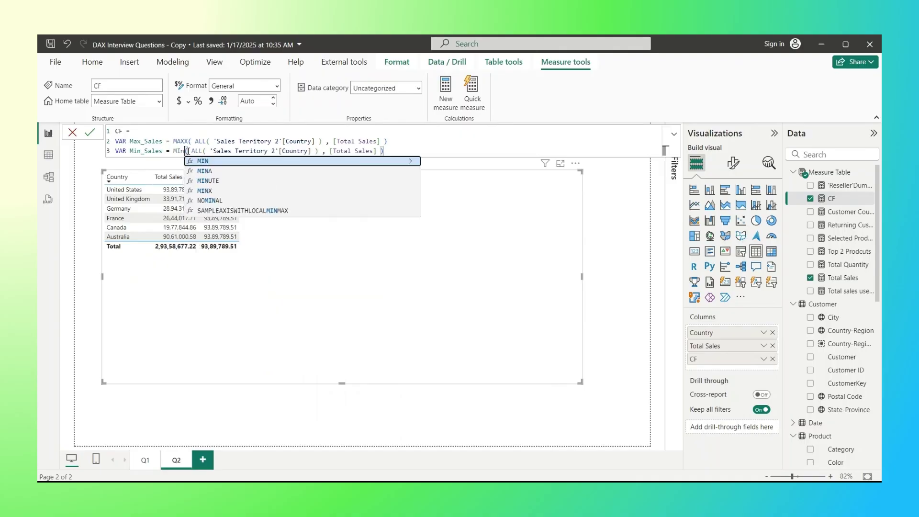
click(211, 191)
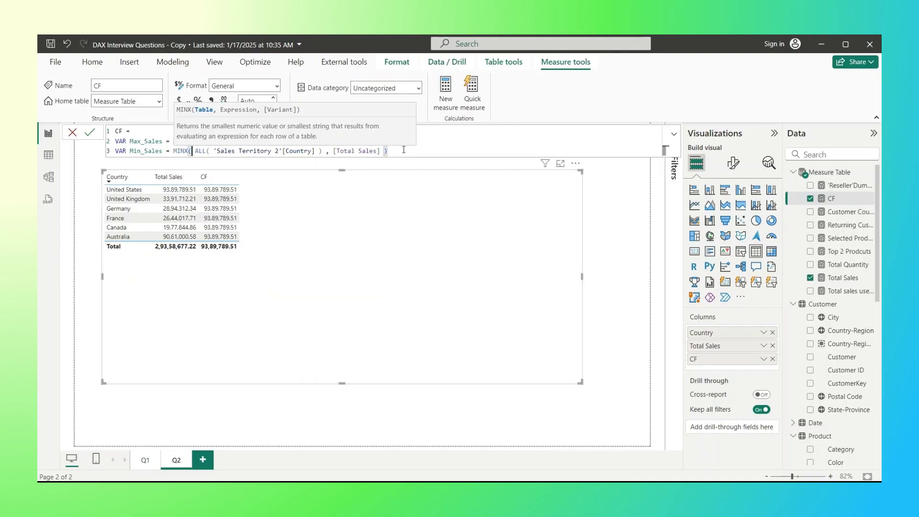
Return Min_Sales on a new line of the CF measure and commit the formula
key(shift+Return)
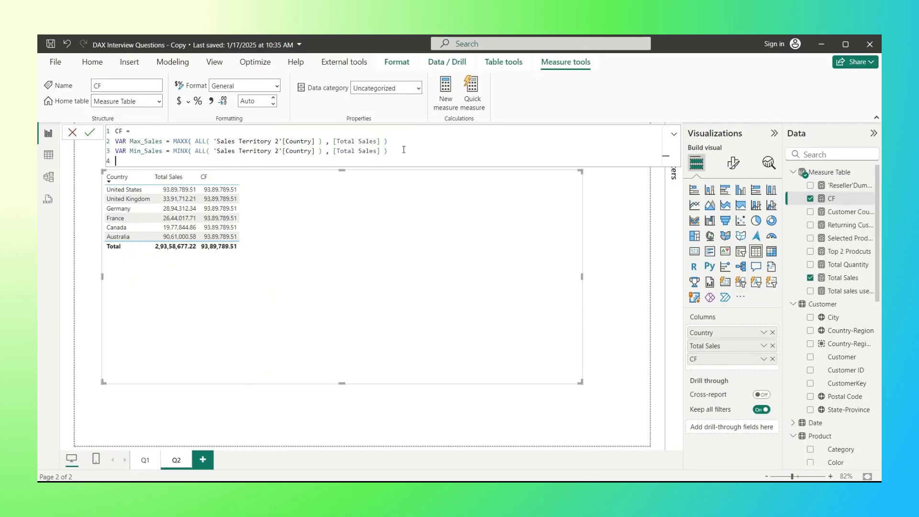
text(retu)
key(Tab)
text(Min)
click(214, 175)
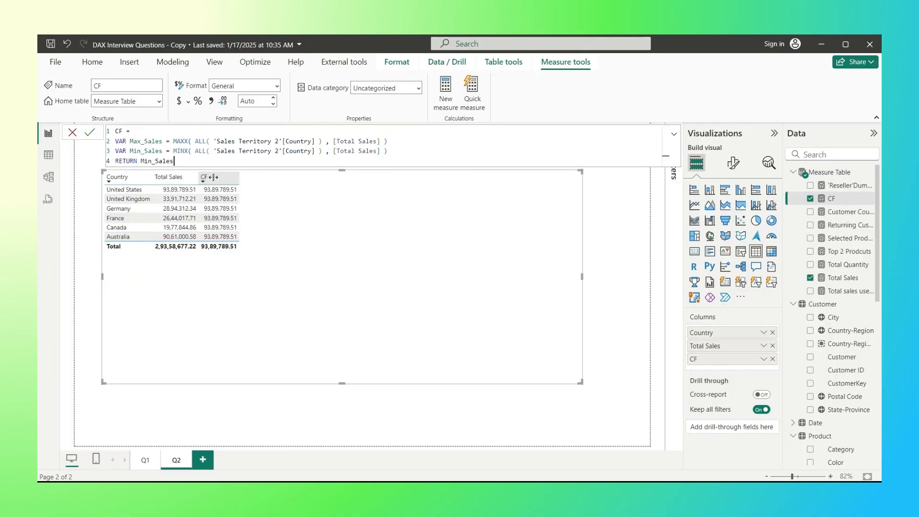
key(Return)
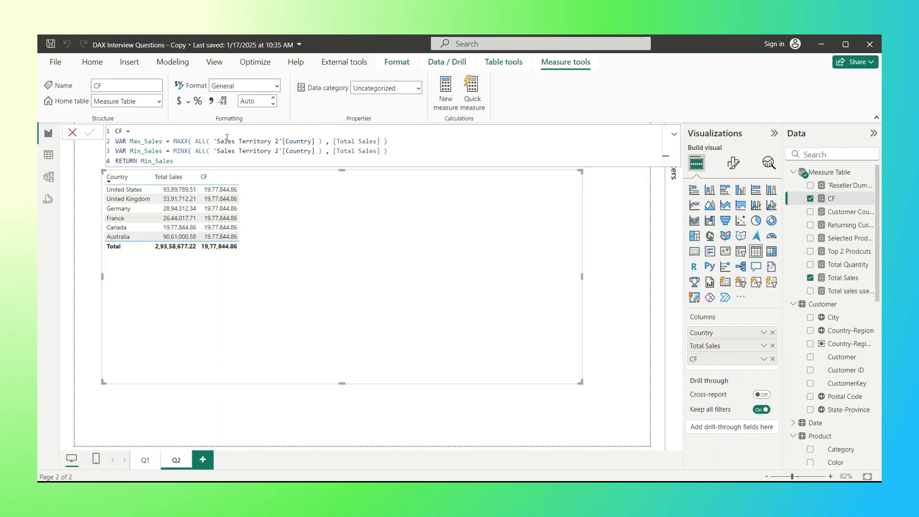
Delete Min_Sales after RETURN in the CF measure and begin a new formula line
click(200, 159)
key(BackSpace)
key(BackSpace)
key(BackSpace)
key(BackSpace)
key(BackSpace)
key(BackSpace)
key(BackSpace)
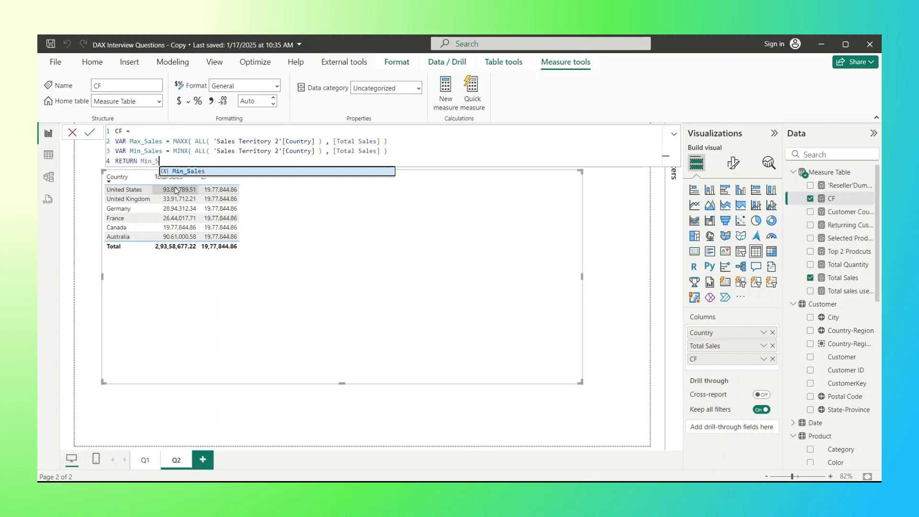
key(BackSpace)
key(BackSpace)
key(Return)
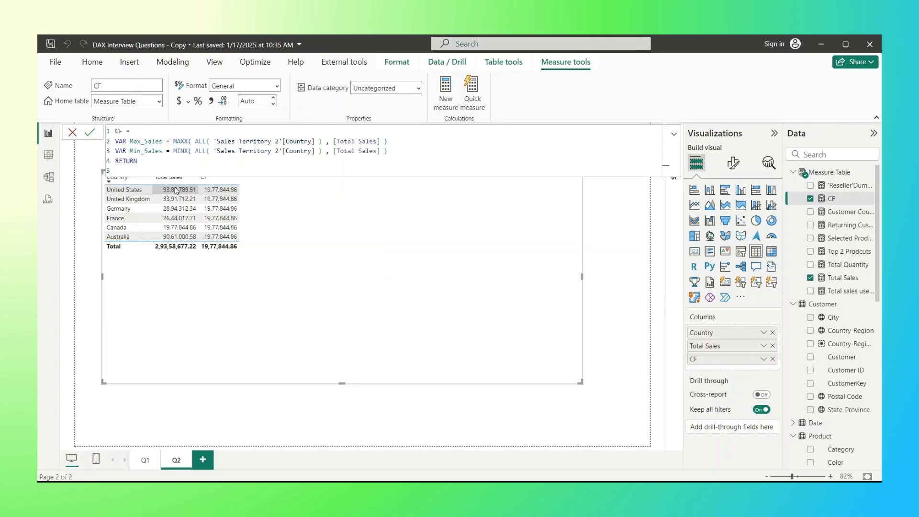
Add an indented IF that tests [Total Sales] = Max_Sales and returns "Green", leaving the false result for a new line
key(Tab)
text(IF()
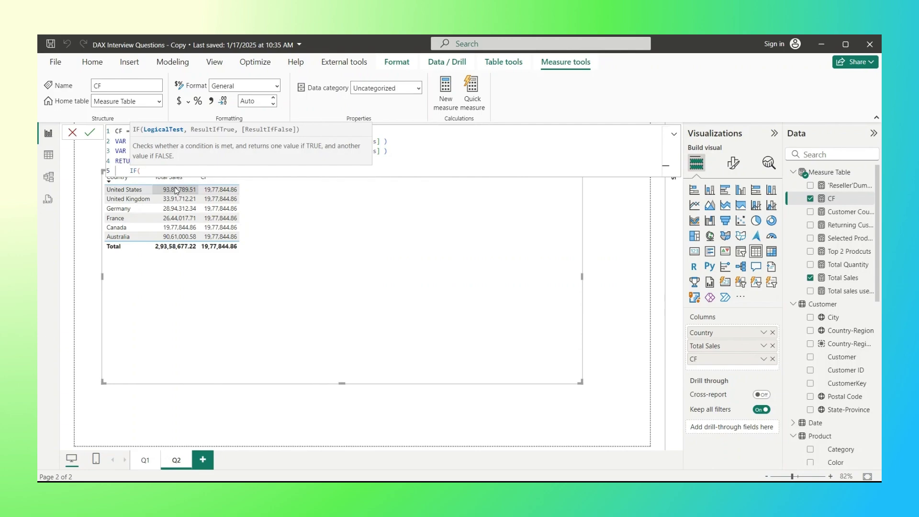
text( Tota)
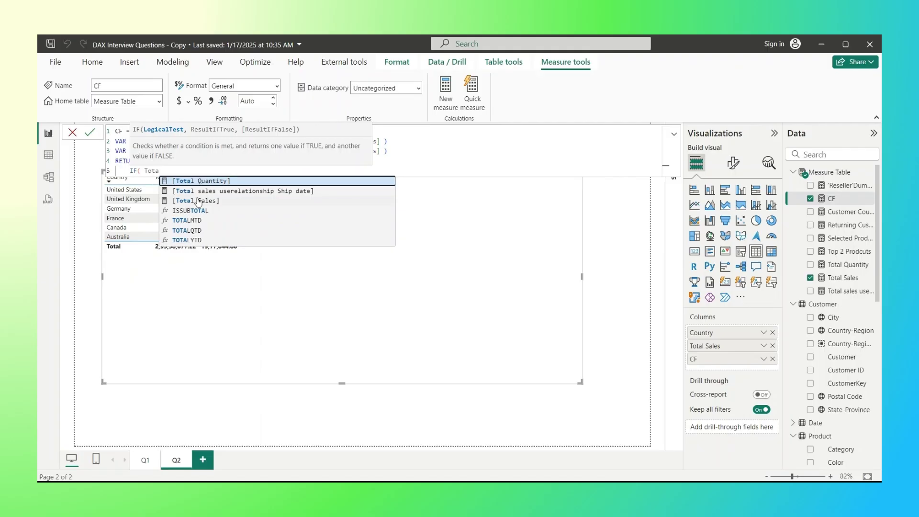
click(198, 201)
text(= Max)
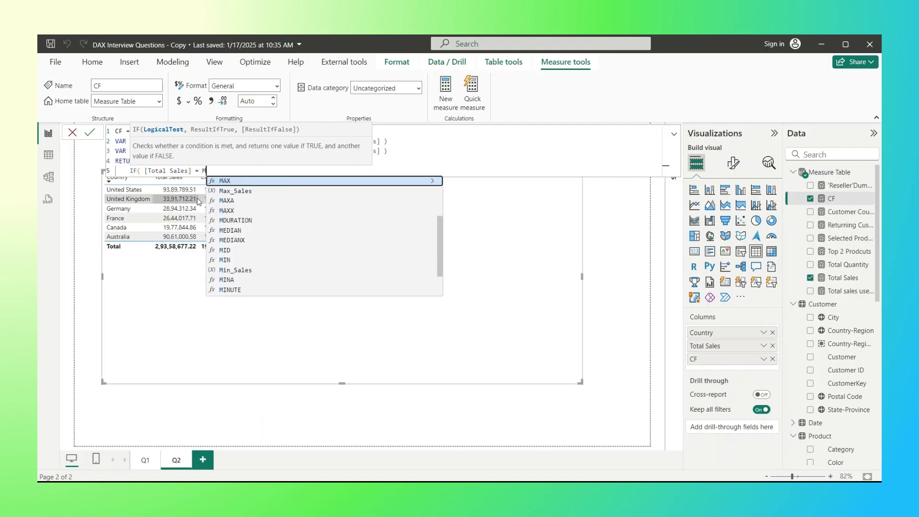
click(244, 191)
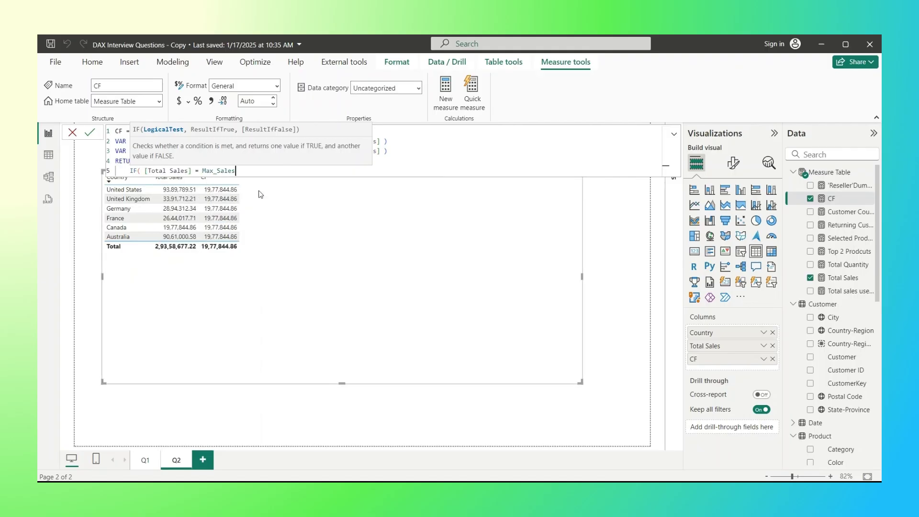
text(, "Green" ,)
key(Return)
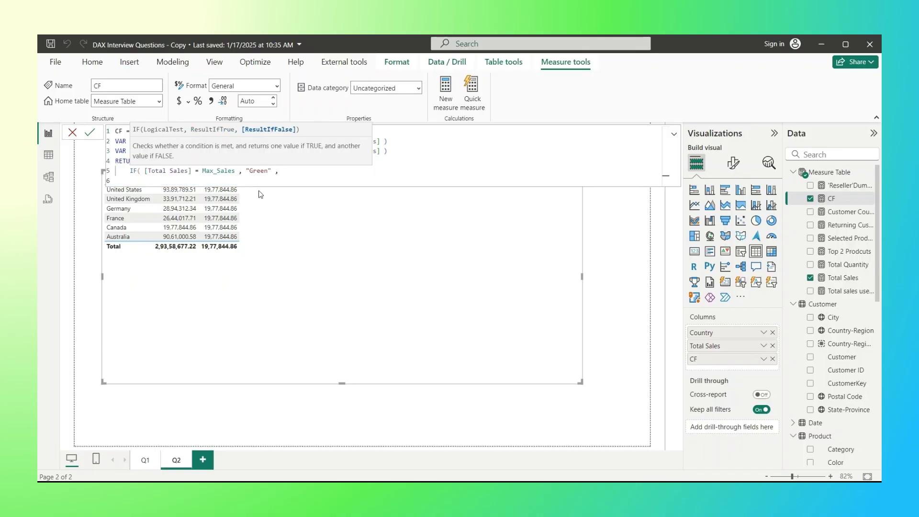
Start a nested IF as the false result, with the condition [Total Sales] = Min_Sales
text(IF( )
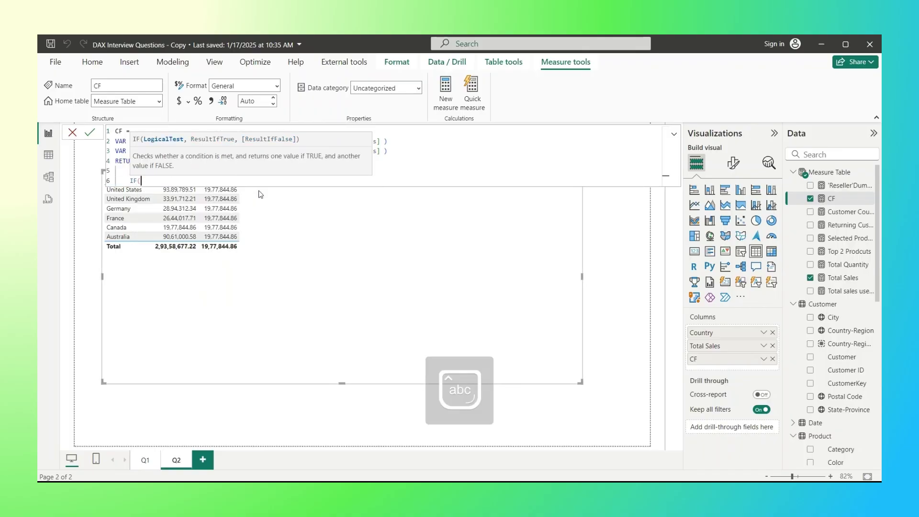
text(tota)
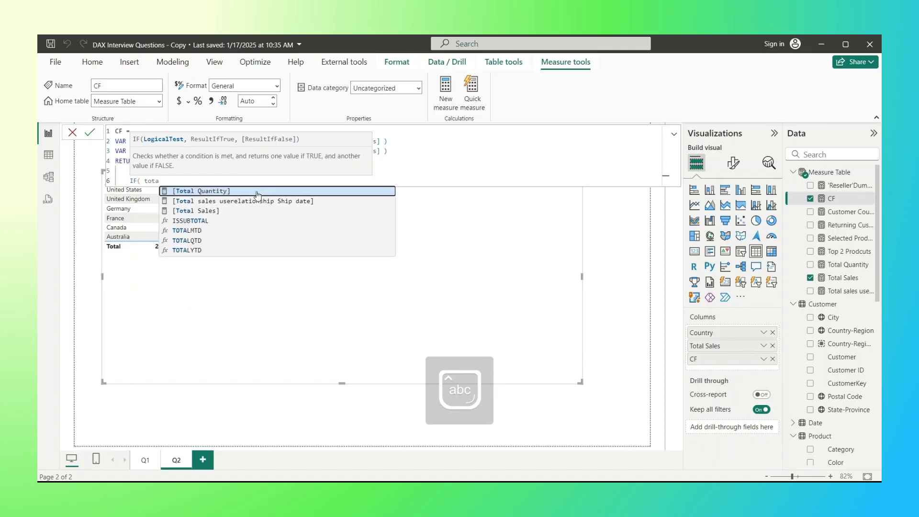
click(233, 214)
text(= min)
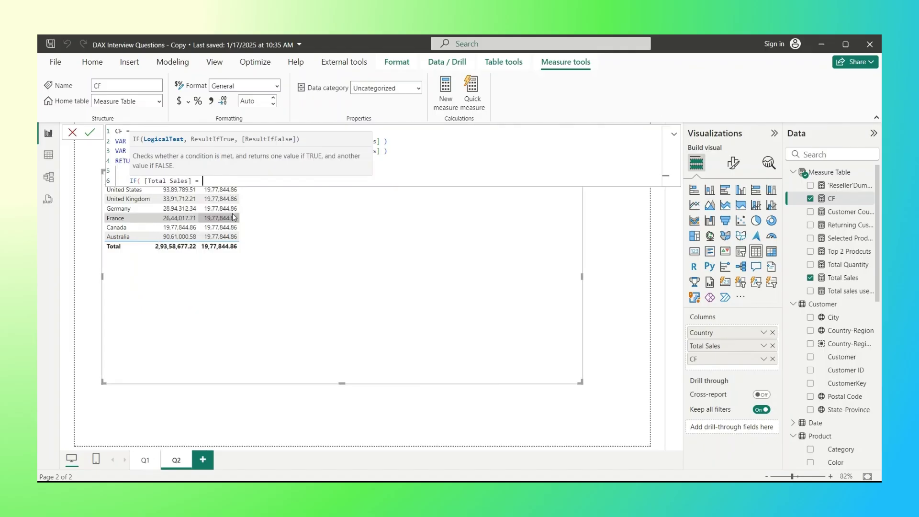
click(252, 201)
text(,)
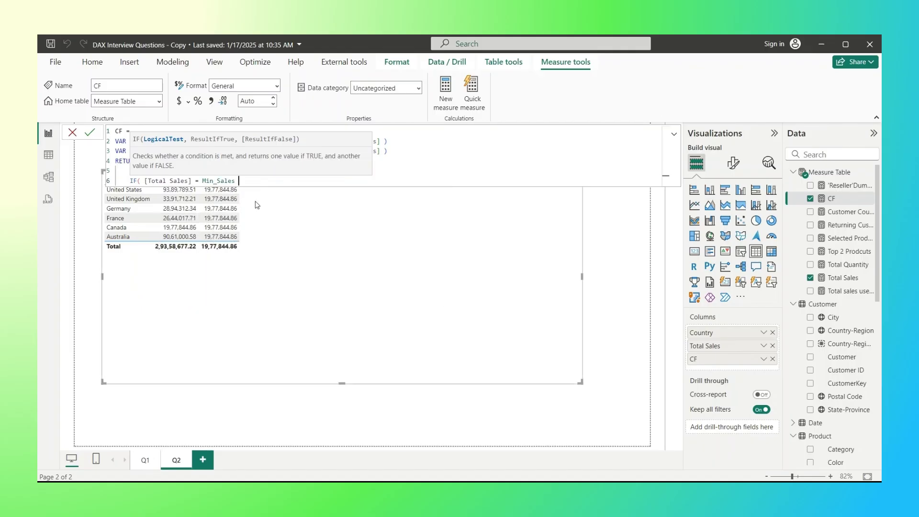
Set the nested IF results to "Red" and "Grey", close both IF functions and commit the CF measure
scroll(258, 205, down, 5)
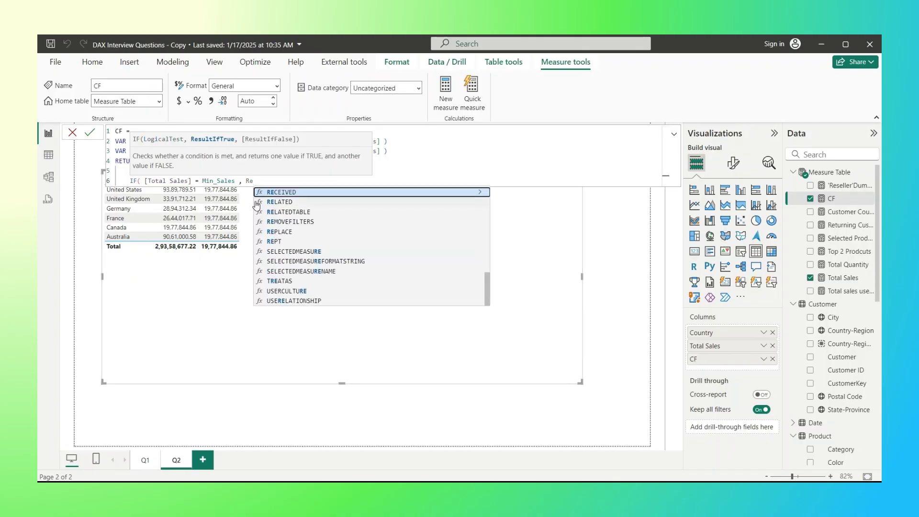
key(Escape)
text('Red)
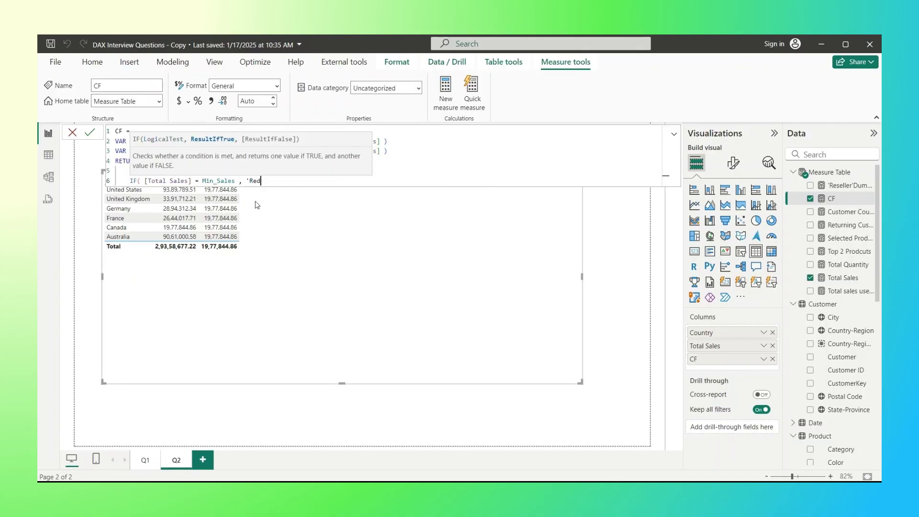
key(BackSpace)
key(BackSpace)
key(BackSpace)
key(BackSpace)
text("Red" , "Grey" ))
key(shift+Return)
text())
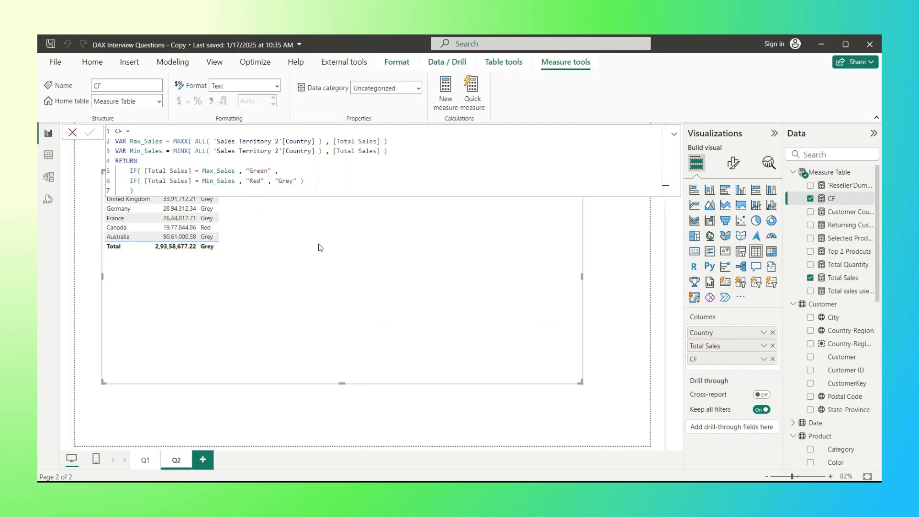
Expand the formula editor and replace Green in the CF measure with the hex code #28A745 copied from the Notepad color list
click(674, 135)
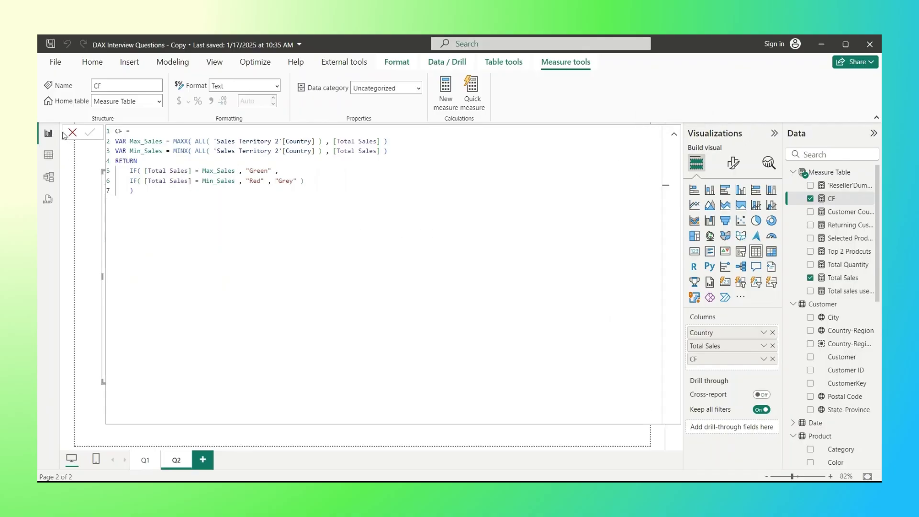
key(Escape)
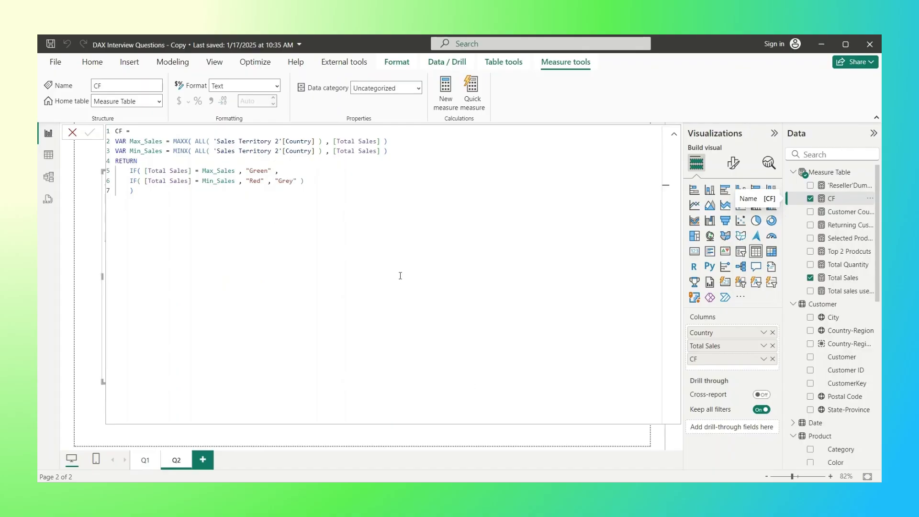
click(501, 464)
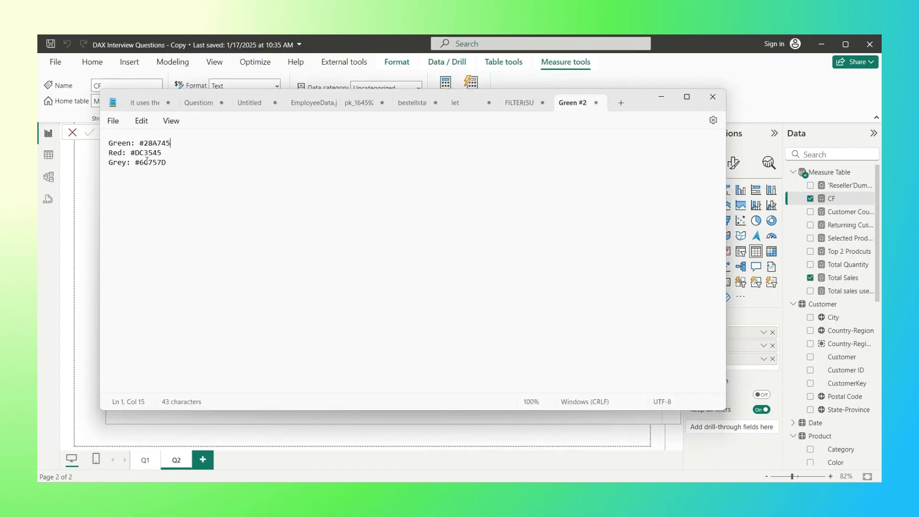
drag(189, 143, 139, 143)
right_click(146, 142)
click(177, 195)
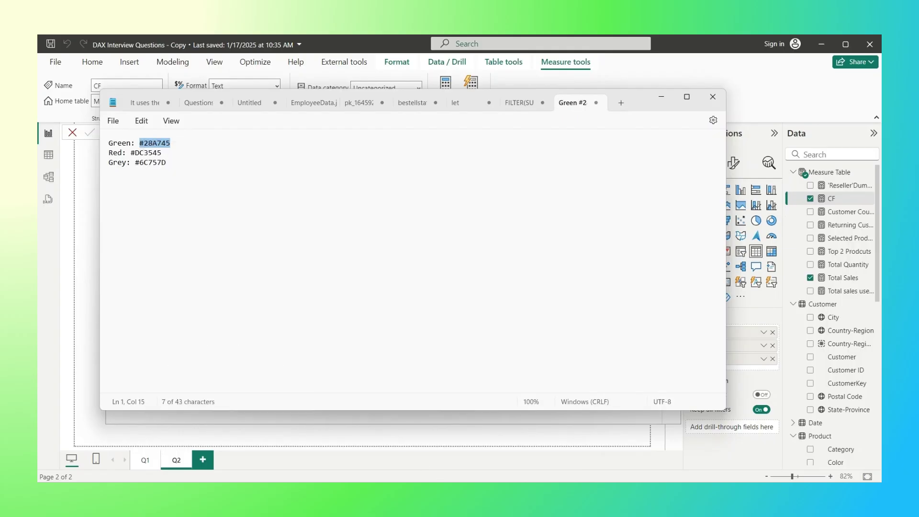
click(626, 443)
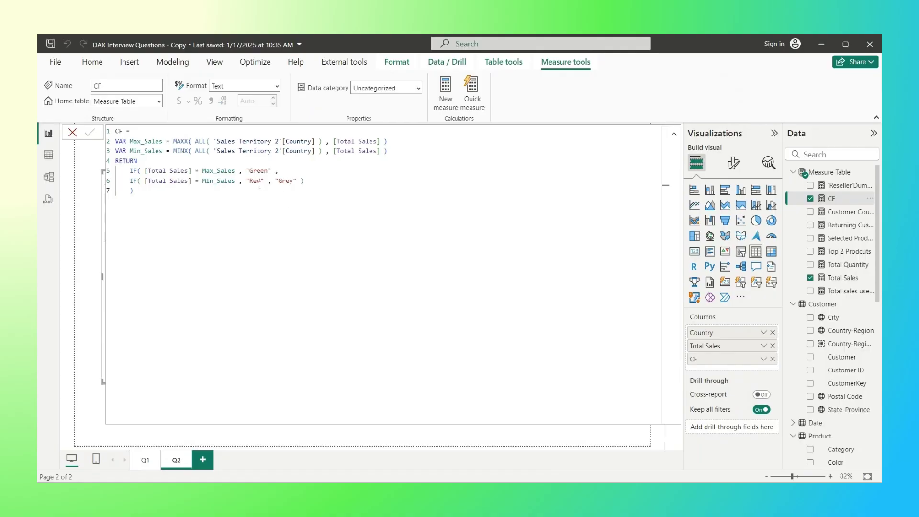
drag(271, 171, 250, 172)
key(ctrl+v)
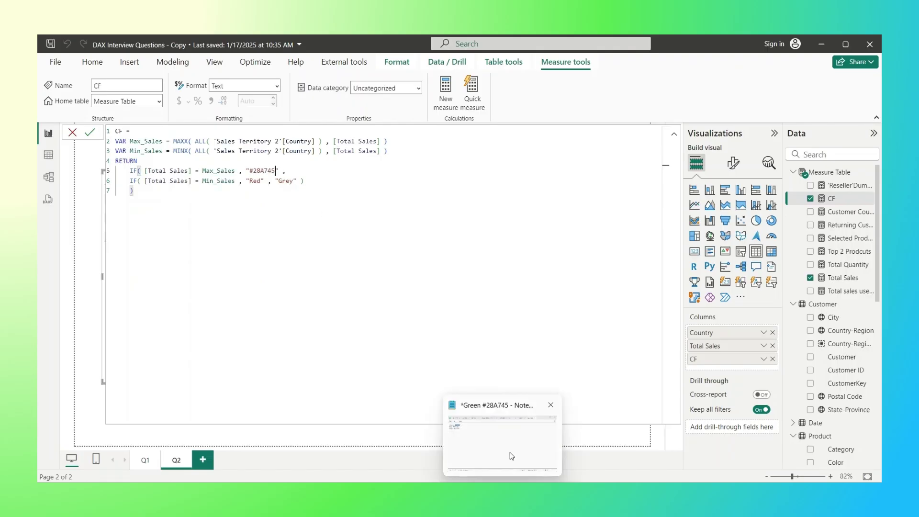
Replace Red in the nested IF with the hex code #DC3545 copied from the Notepad color list
click(513, 455)
drag(165, 153, 129, 156)
right_click(130, 154)
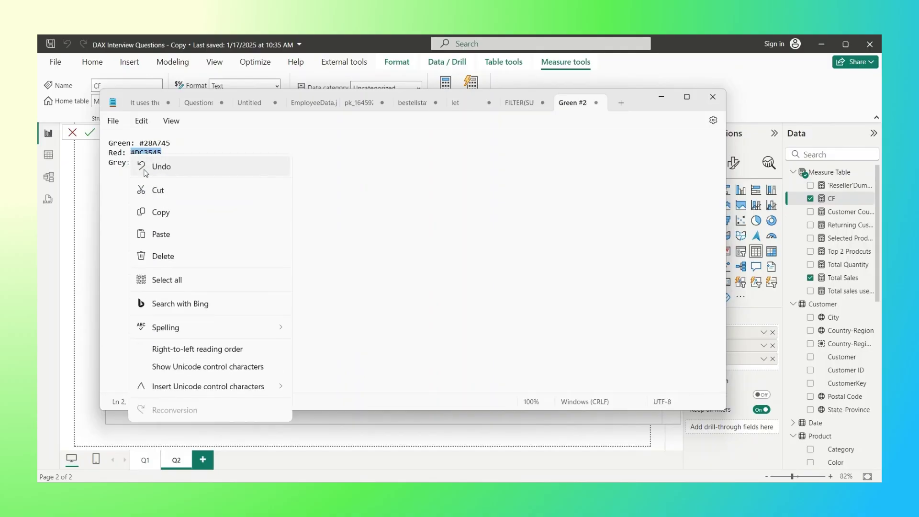
click(158, 210)
click(625, 438)
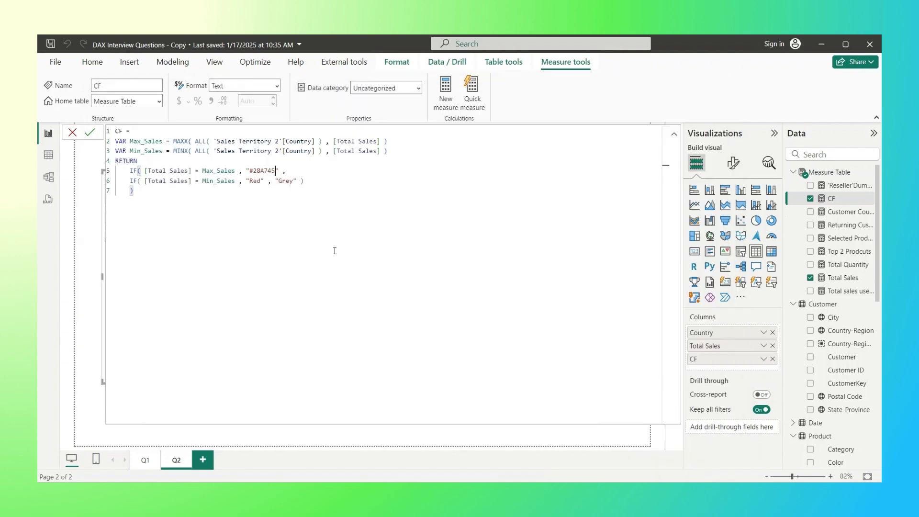
drag(258, 184, 262, 184)
key(BackSpace)
key(BackSpace)
key(BackSpace)
key(ctrl+v)
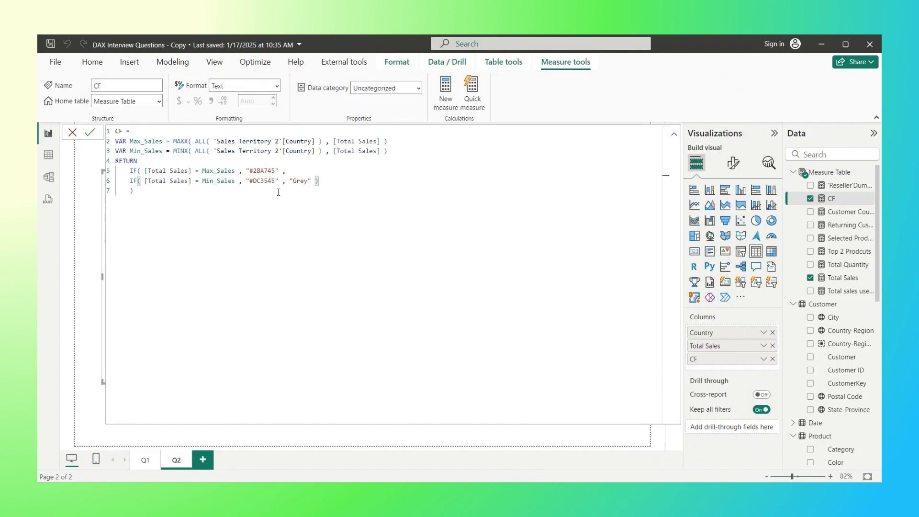
Replace Grey in the nested IF with the hex code #6C757D copied from Notepad and commit the CF measure
click(503, 443)
drag(168, 163, 134, 163)
right_click(135, 164)
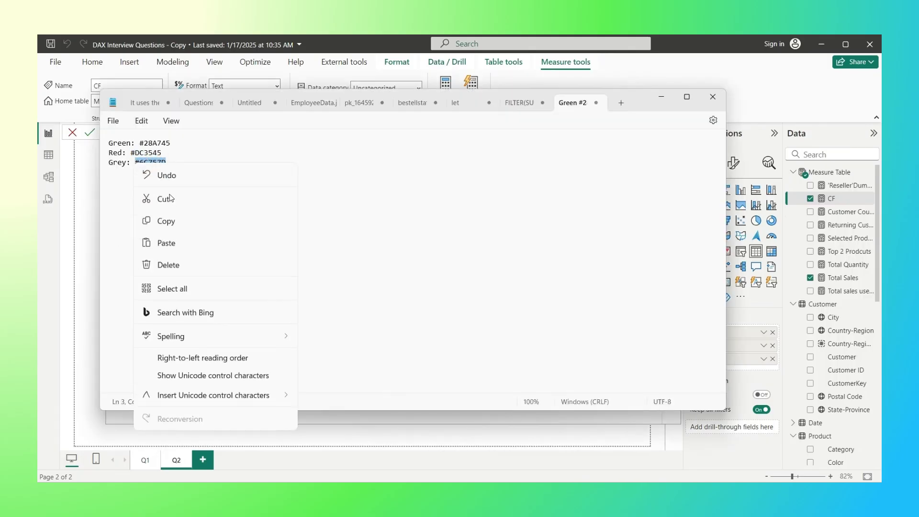
click(168, 221)
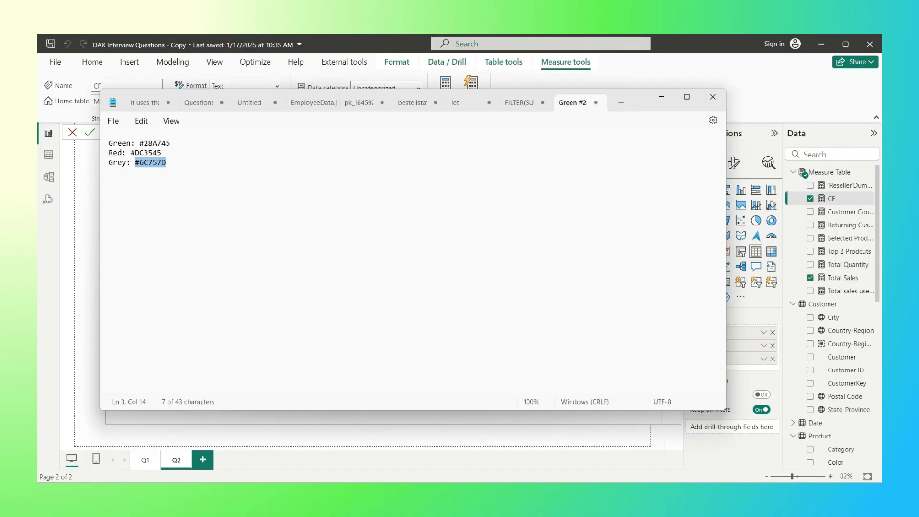
key(alt+Tab)
click(307, 183)
key(BackSpace)
key(BackSpace)
key(BackSpace)
key(BackSpace)
key(ctrl+v)
key(Return)
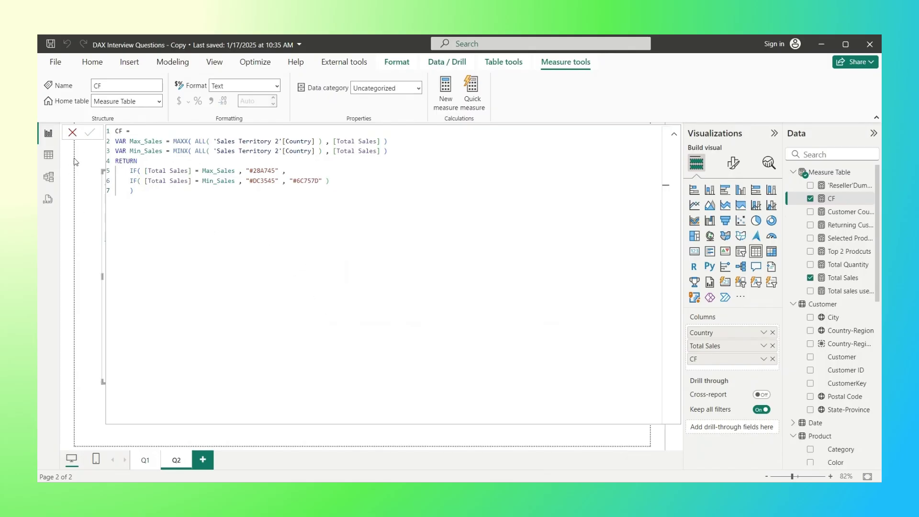
Close the formula editor and convert the country sales table to a stacked column chart
click(73, 134)
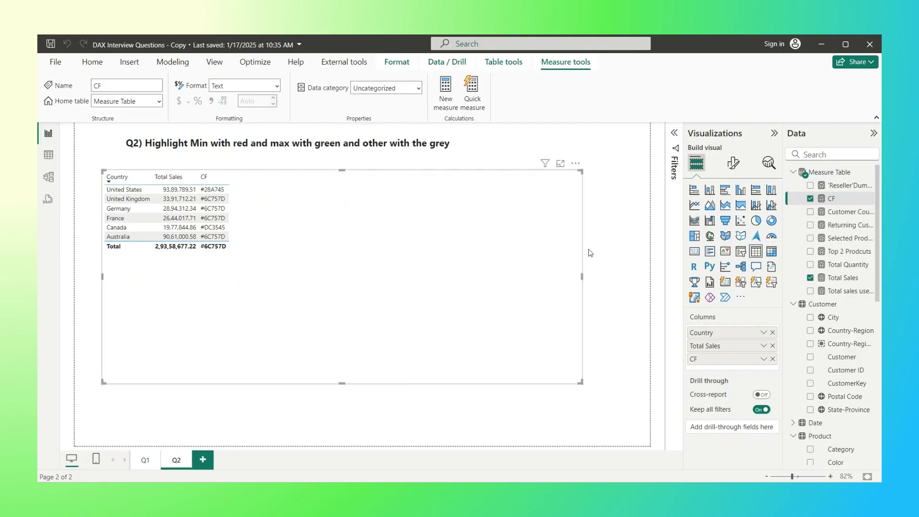
click(710, 191)
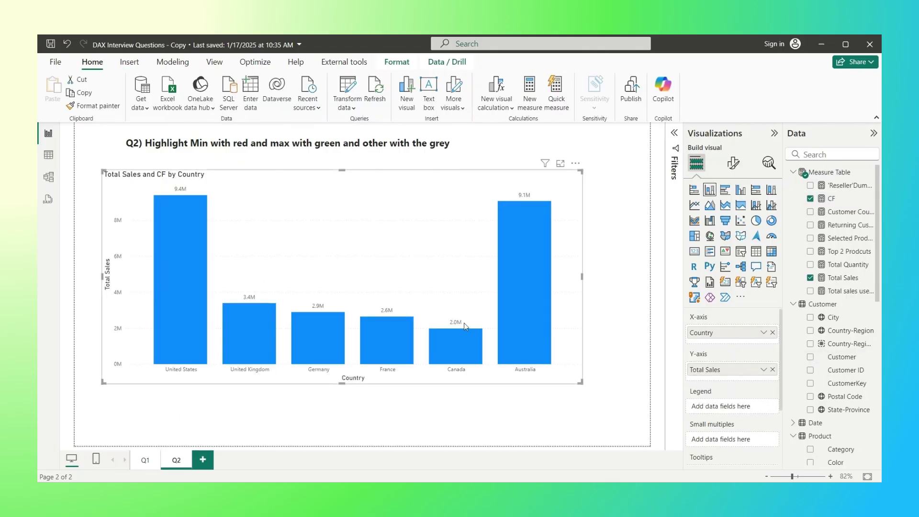
Select the country sales column chart and open the formatting options for its columns
click(538, 415)
click(420, 267)
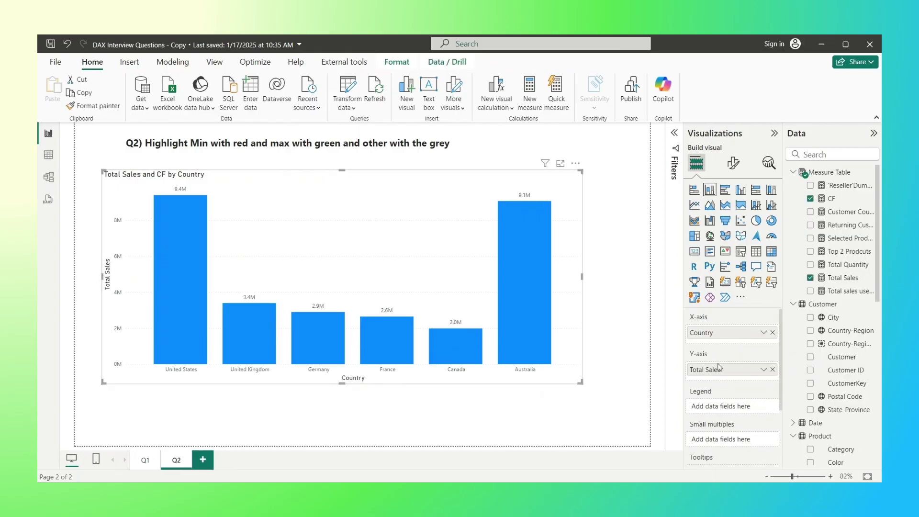
click(733, 163)
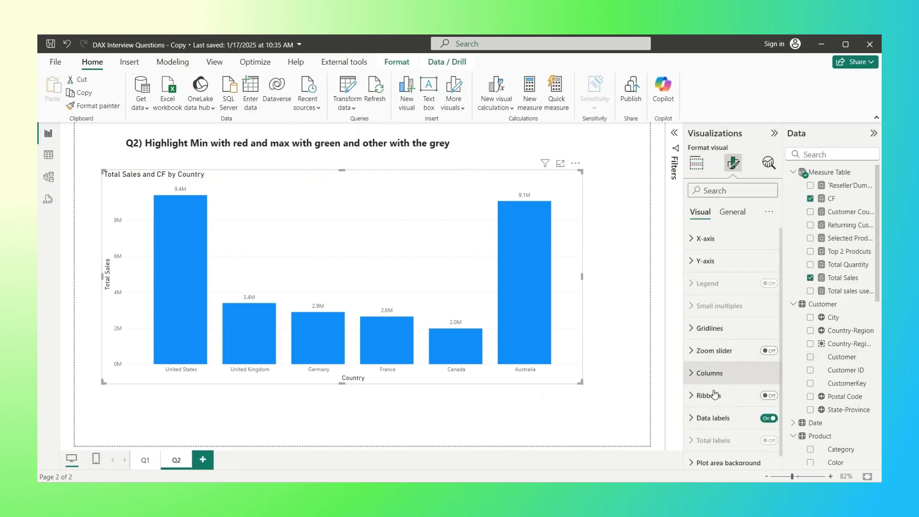
scroll(726, 357, down, 1)
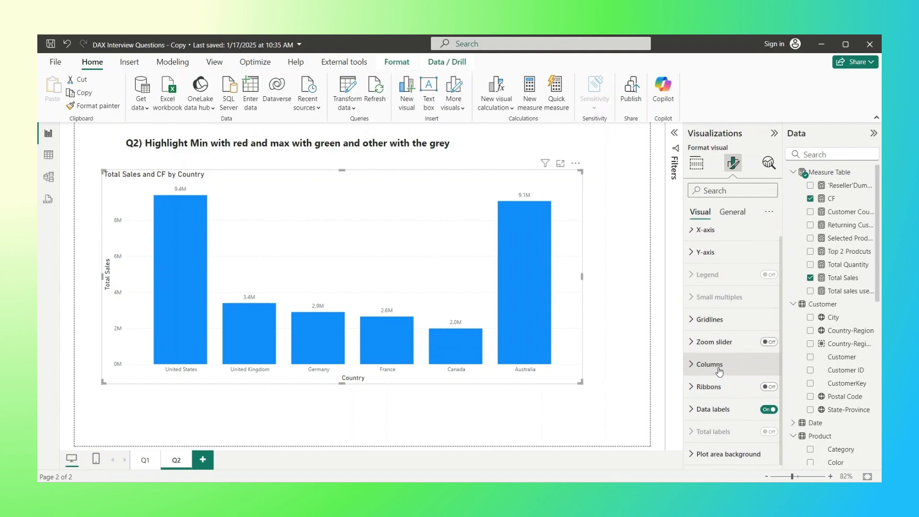
click(724, 364)
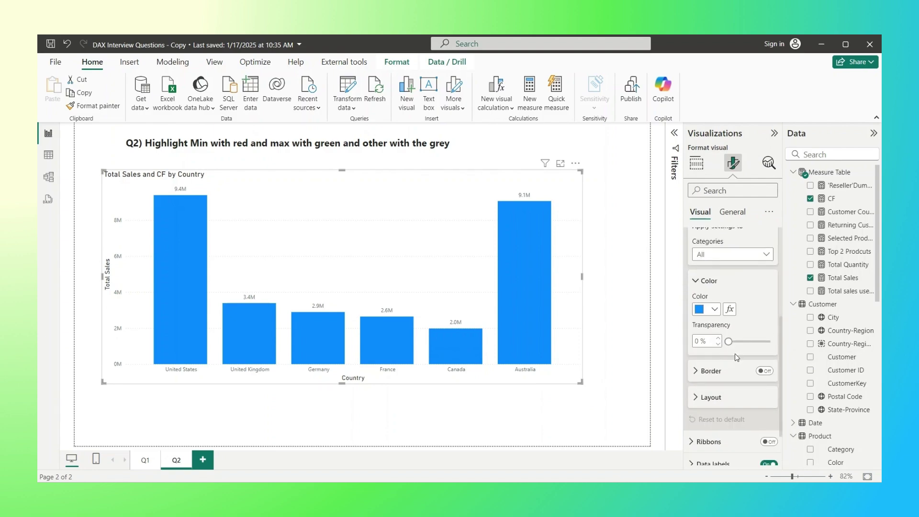
Apply conditional formatting to the column color with the Field value format style based on the CF measure, and deselect the chart
click(730, 310)
click(287, 142)
click(301, 195)
click(319, 193)
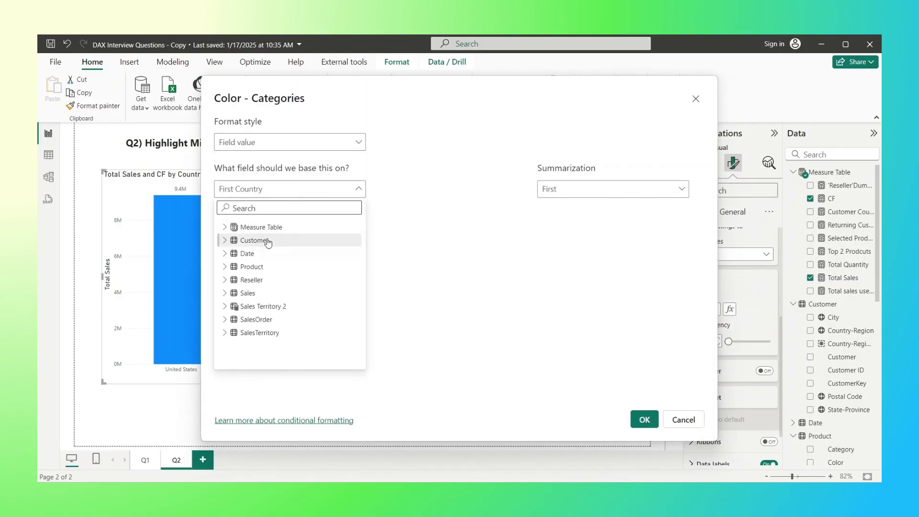
text(Cf)
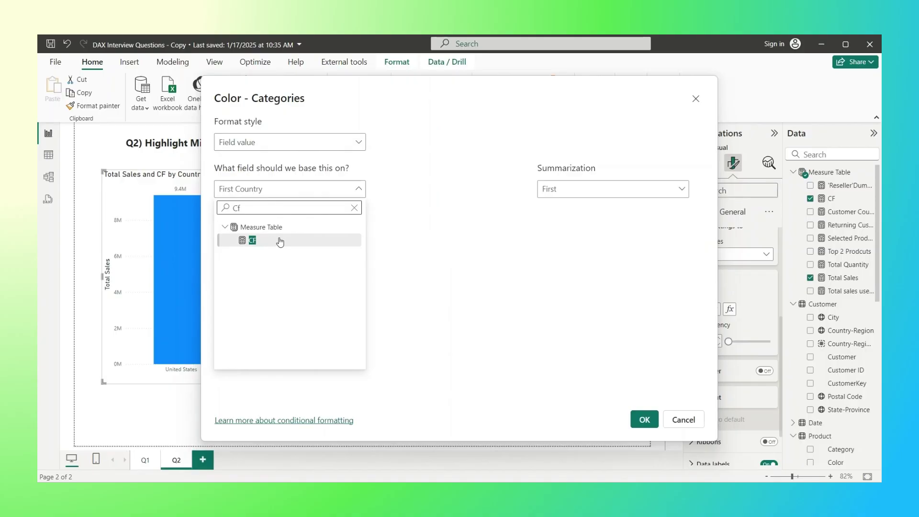
click(253, 241)
click(645, 420)
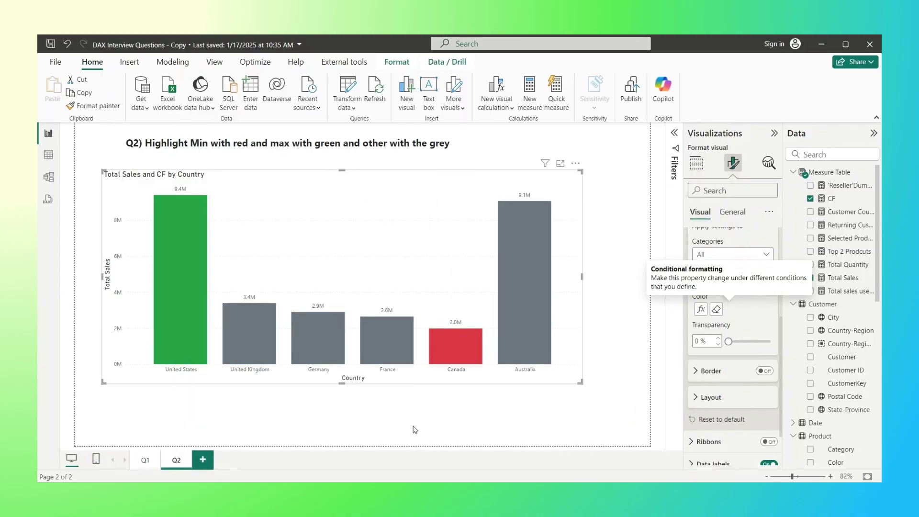
click(323, 441)
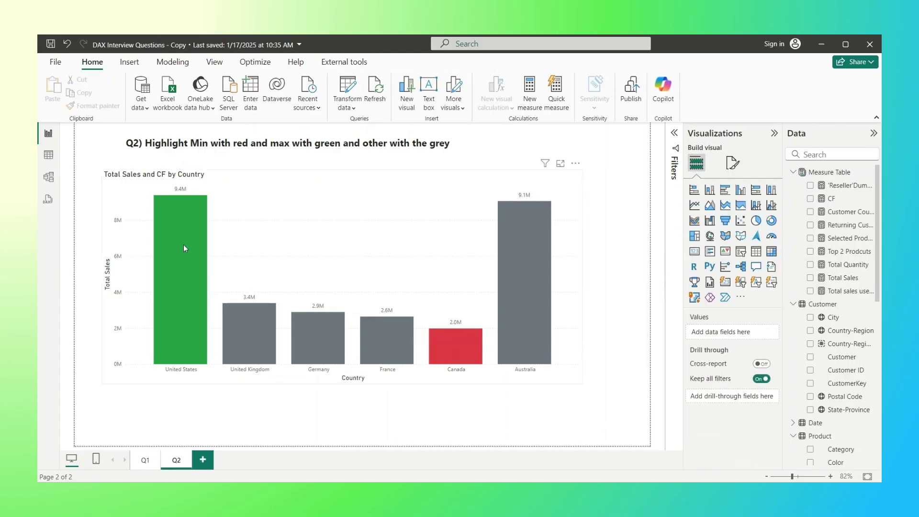
mouse_move(469, 363)
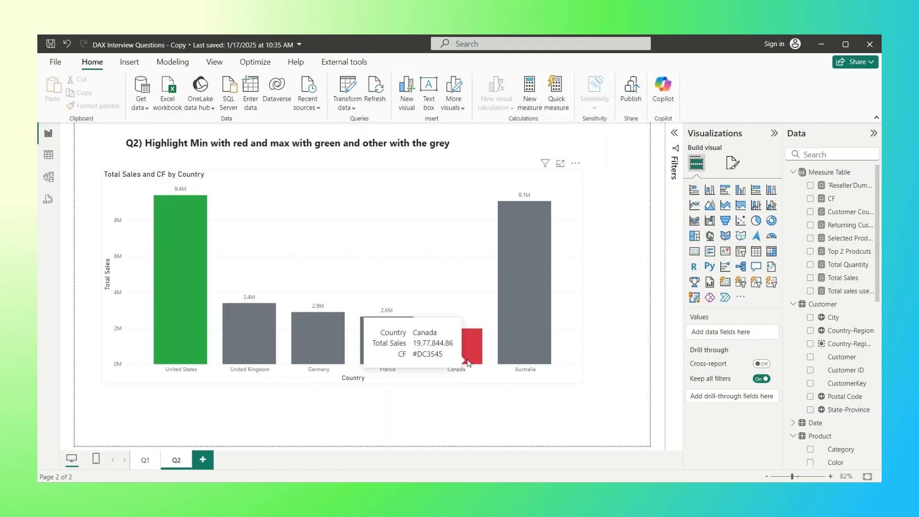